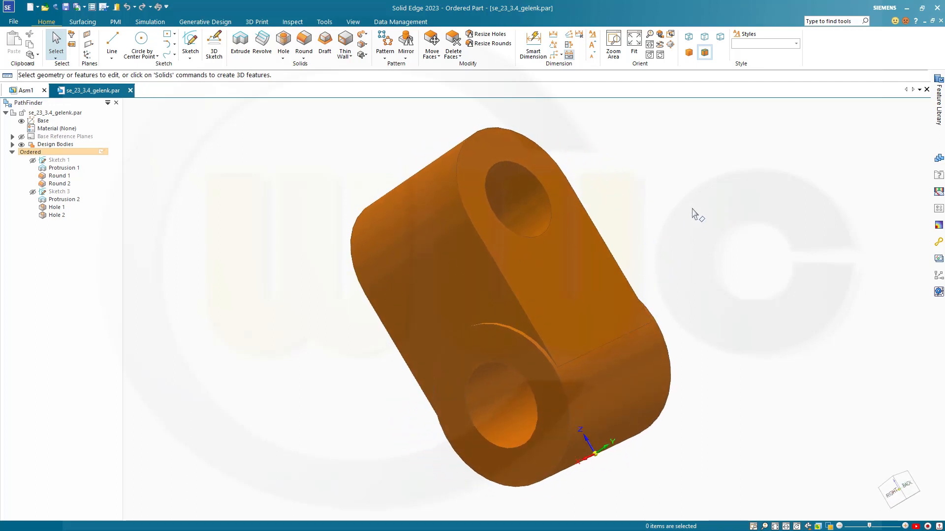
Switch to the empty part Part2 and start a sketch on the front XZ reference plane
key(alt+Tab)
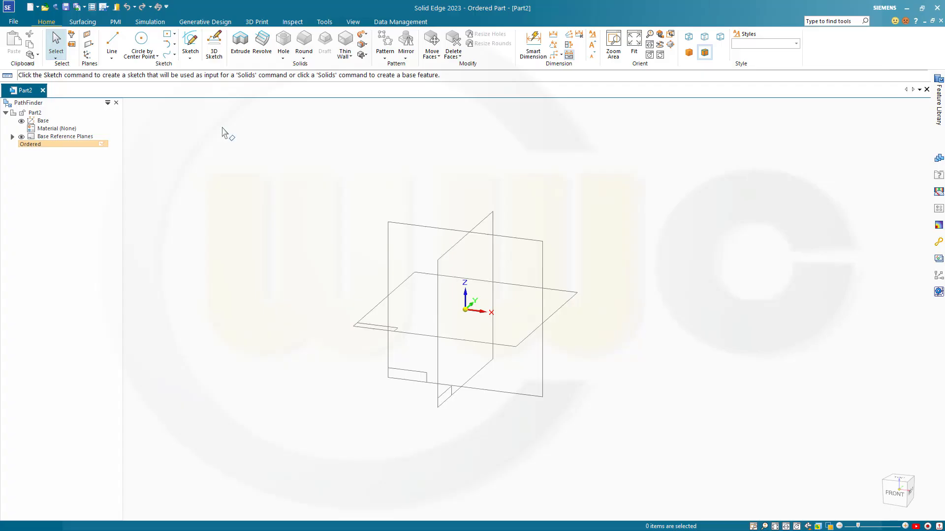
click(190, 42)
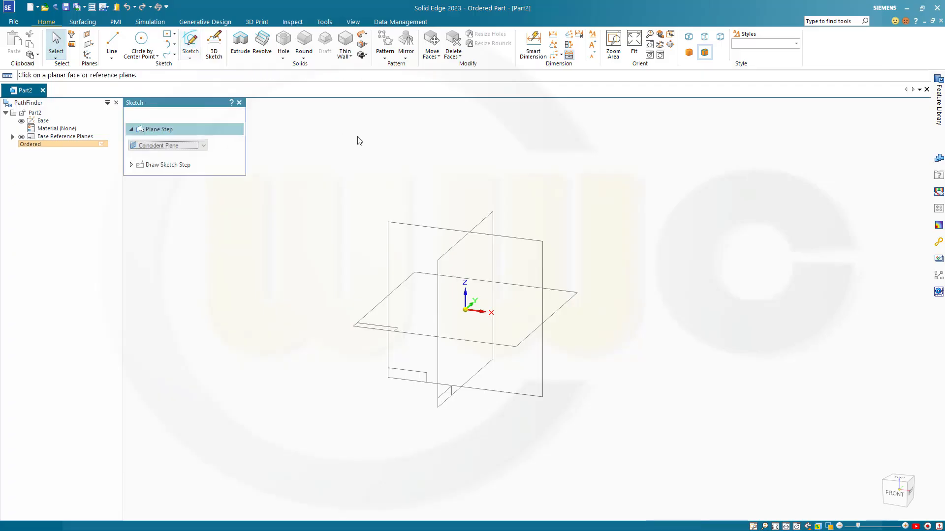
click(418, 230)
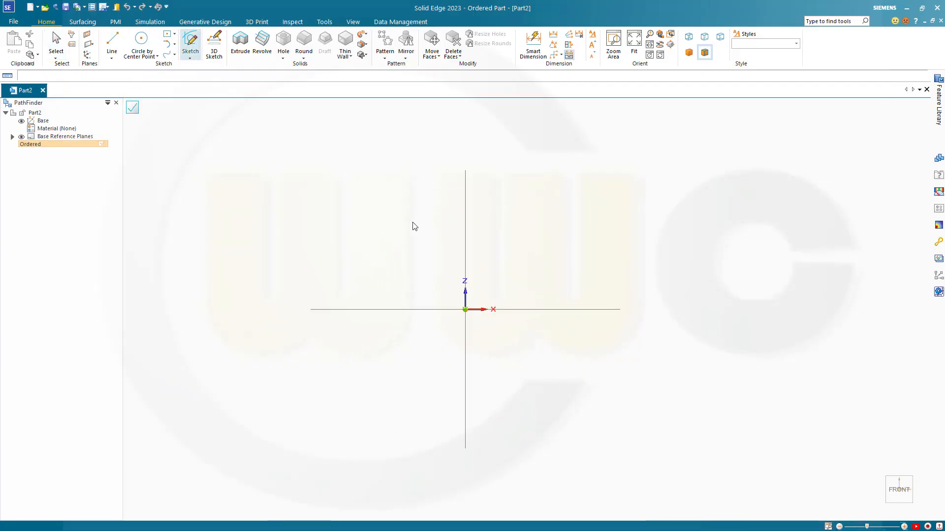
Draw a horizontally aligned two-point rectangle, 56 mm wide and 118 mm high, above and to the positive X side of the origin
click(181, 34)
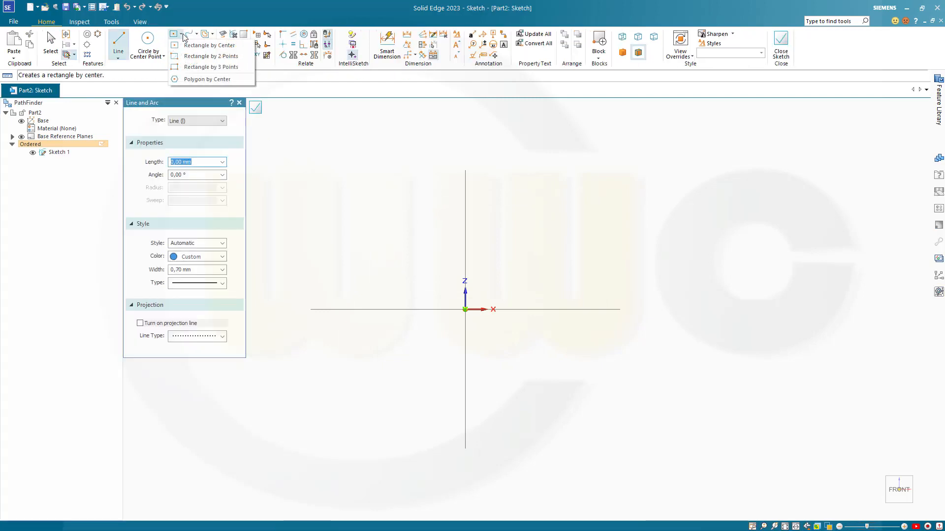
click(187, 57)
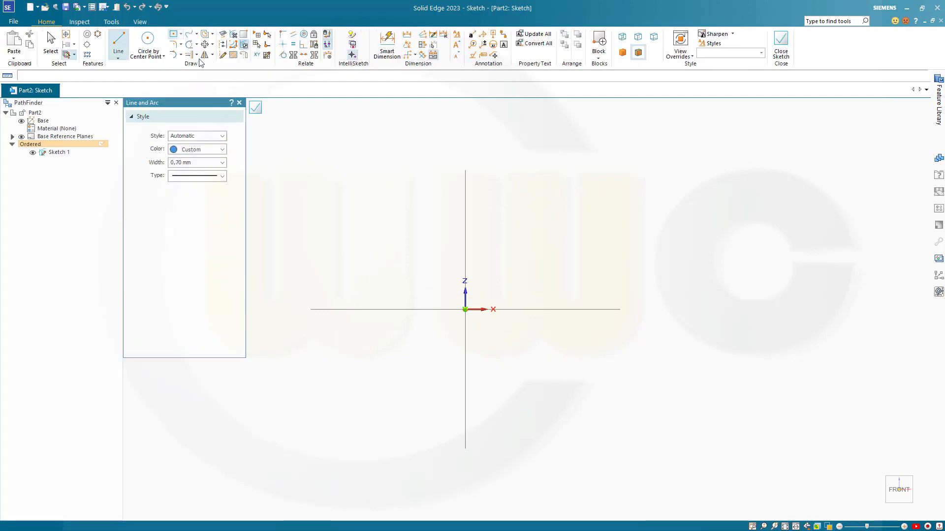
click(535, 282)
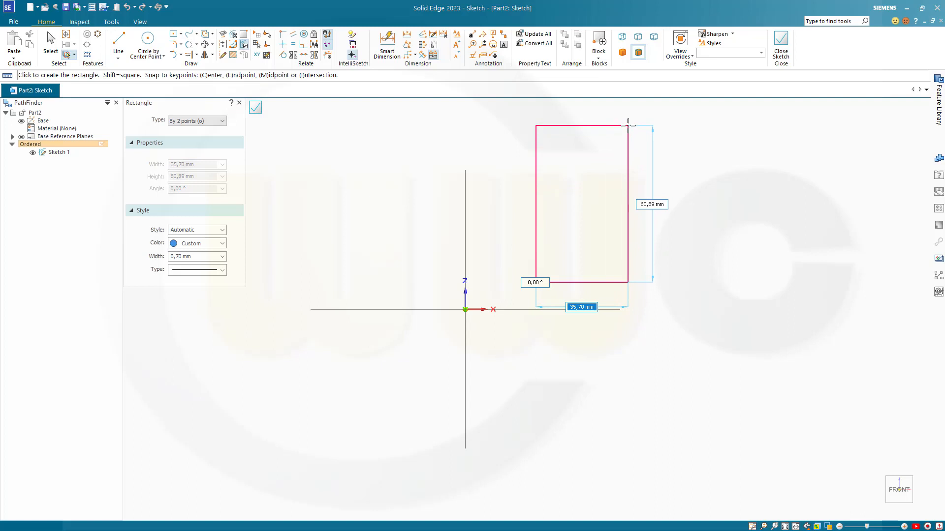
text(56)
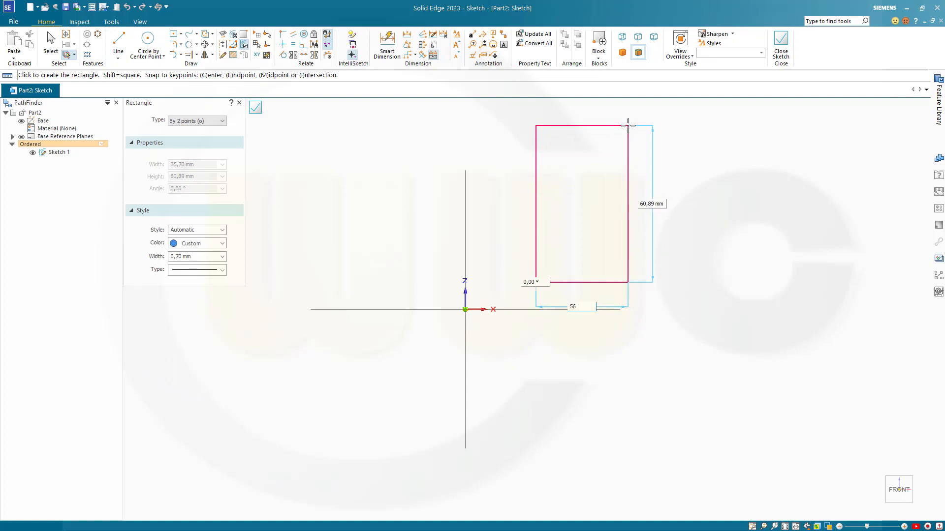
key(Tab)
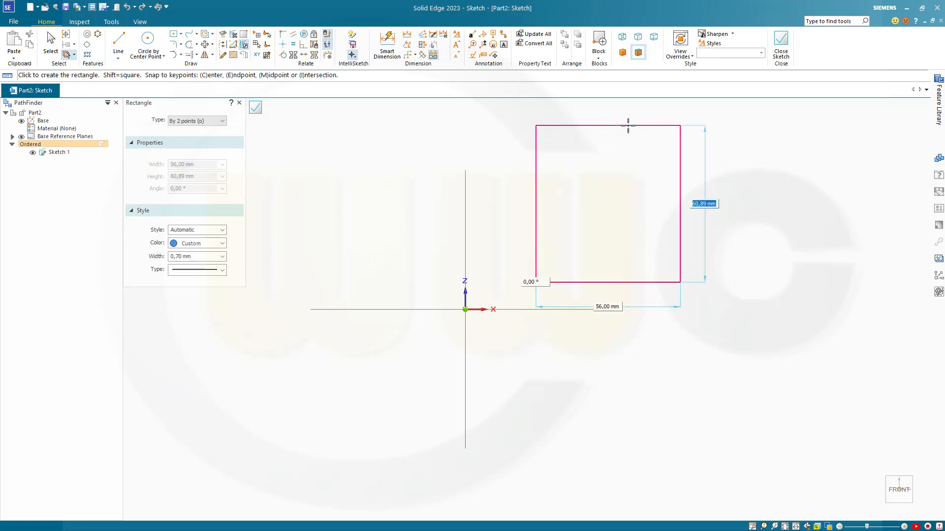
text(118)
key(Tab)
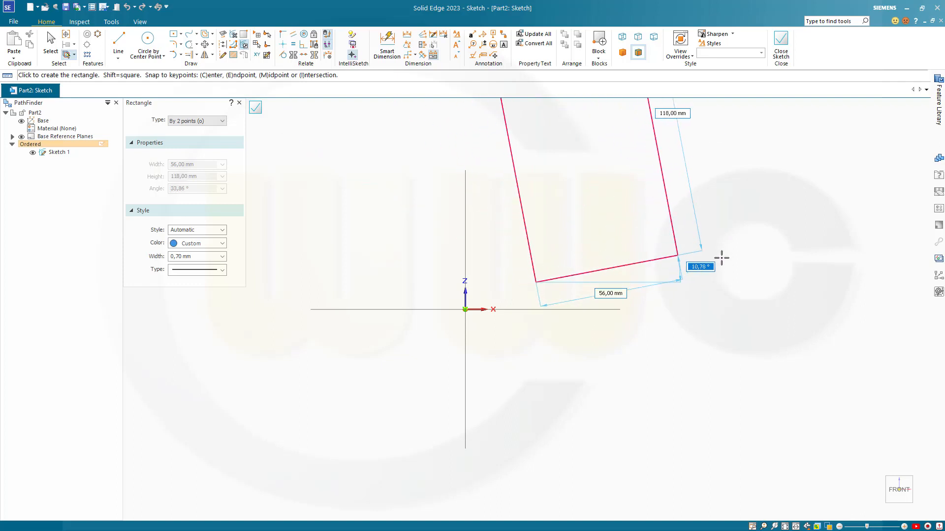
click(730, 285)
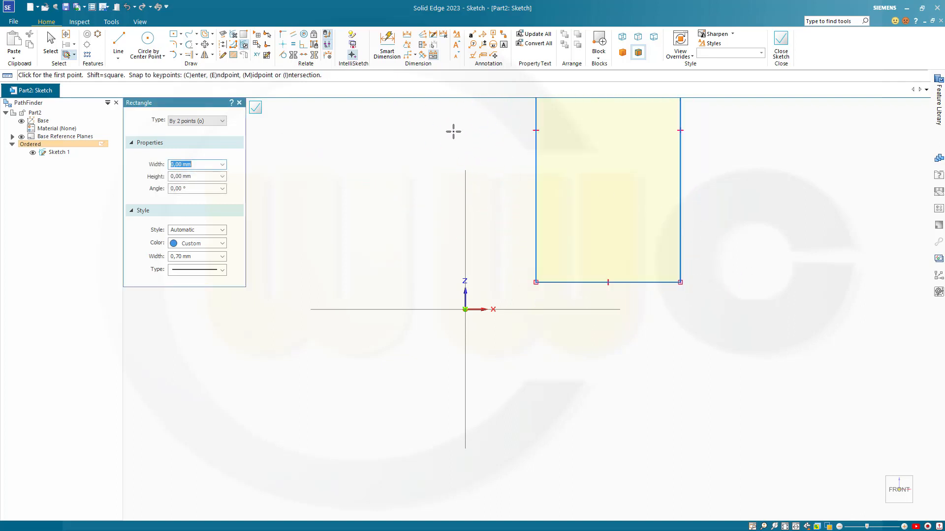
Dimension the rectangle's width between its two vertical sides, placing the dimension below the rectangle
click(387, 43)
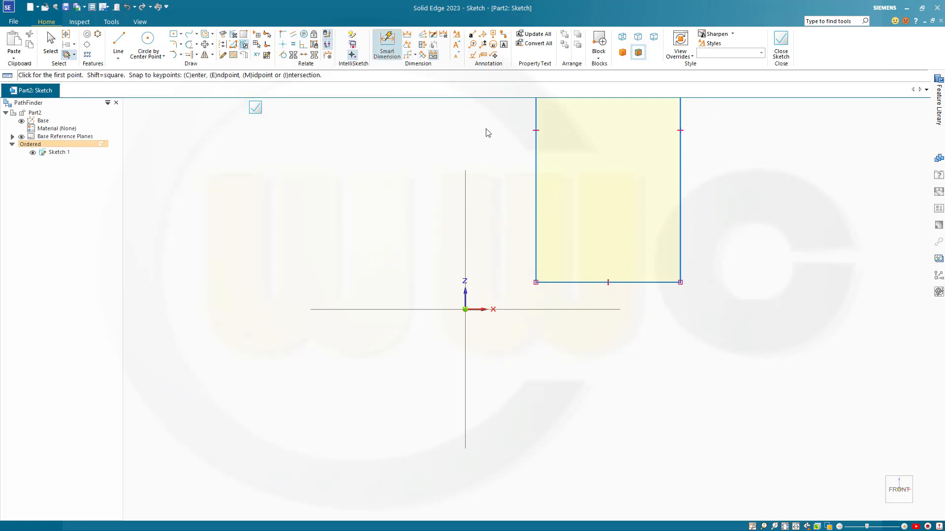
click(536, 223)
click(680, 223)
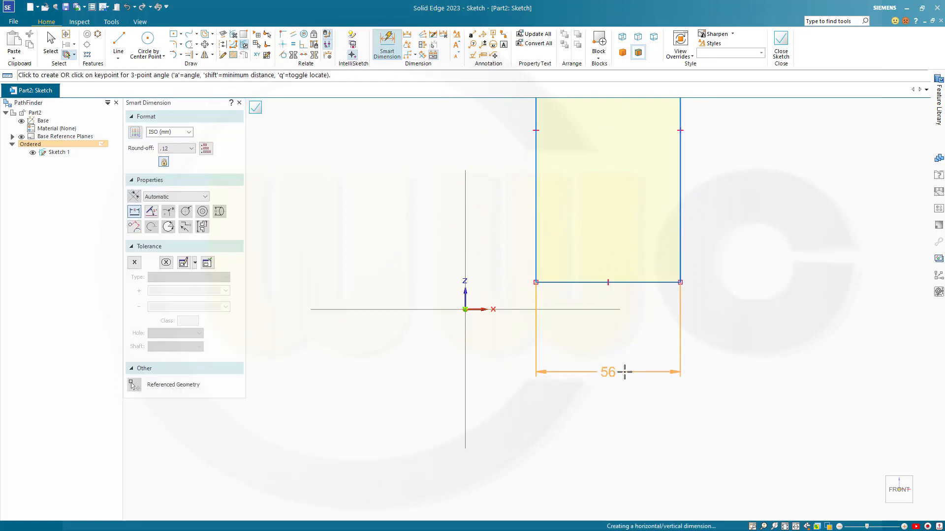
click(625, 372)
key(Return)
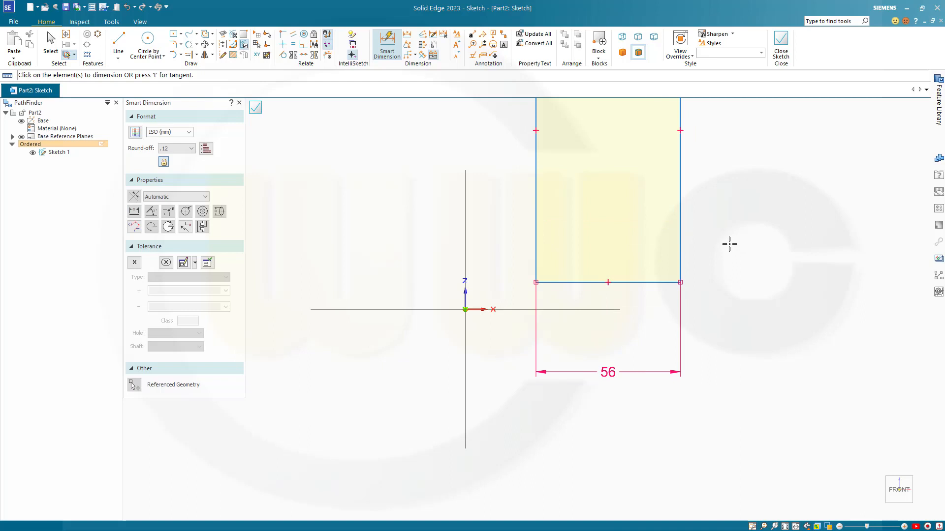
Dimension the rectangle's height between its upper and lower edges, placing the dimension beside the rectangle
scroll(741, 213, up, 2)
scroll(712, 180, up, 1)
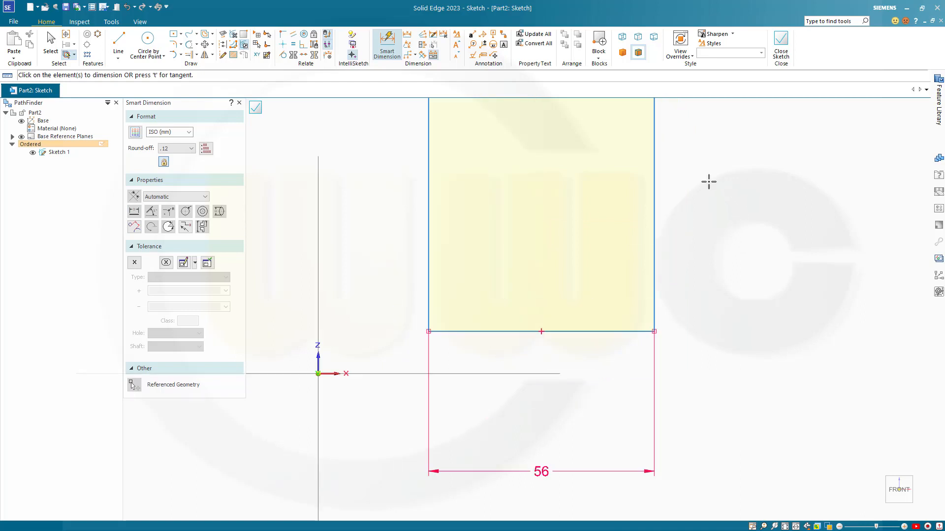
scroll(709, 181, down, 3)
shift+middle_drag(711, 170, 690, 383)
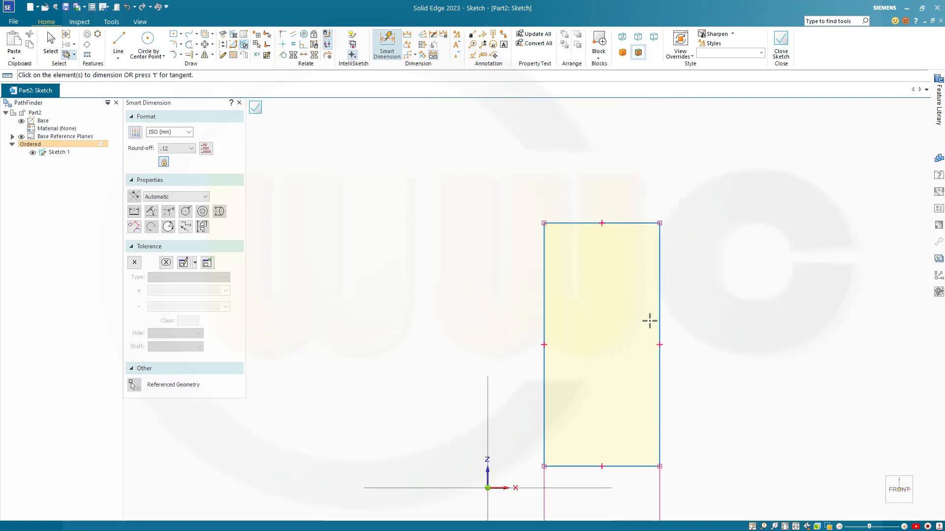
click(579, 223)
click(579, 467)
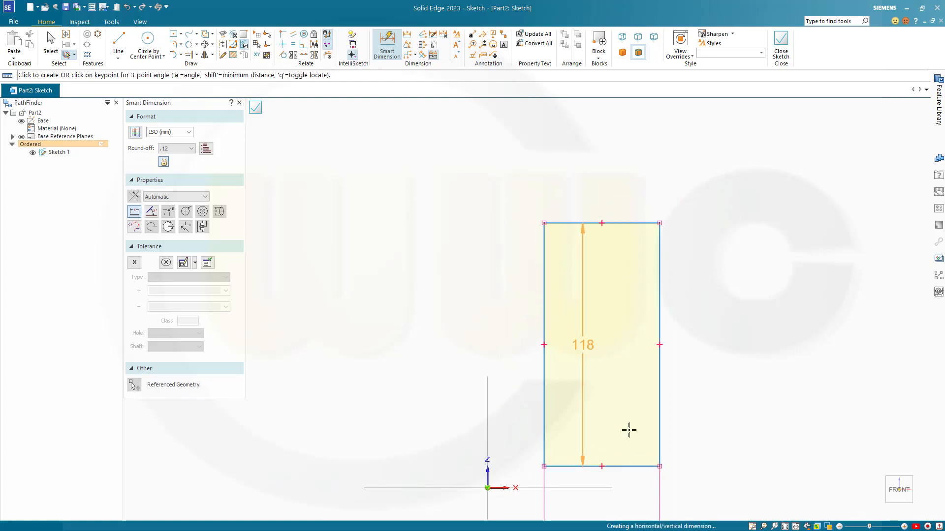
click(708, 367)
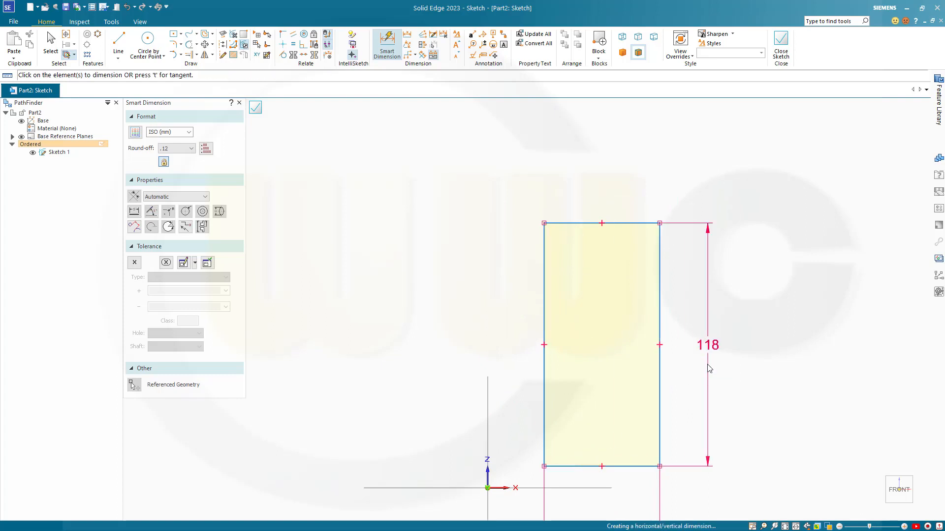
key(Escape)
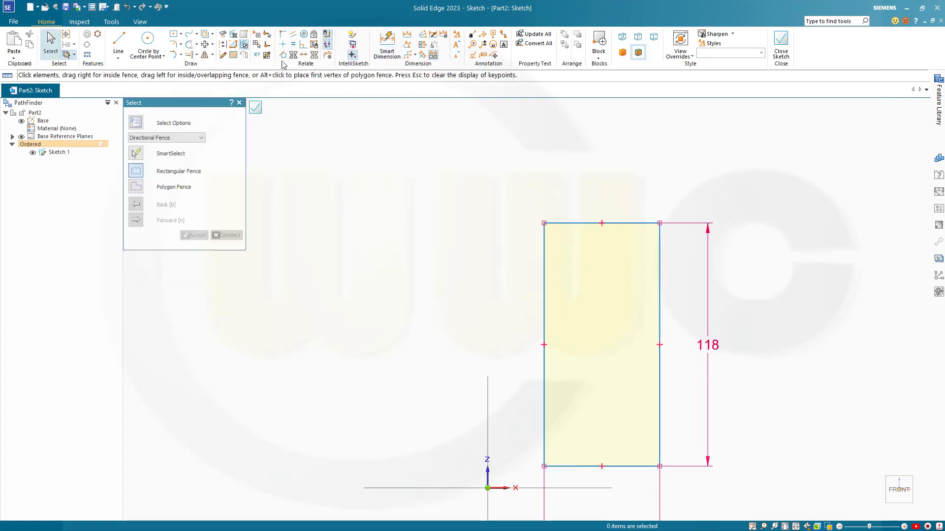
Connect the midpoint of the rectangle's lower edge to the origin and finish the sketch
click(282, 33)
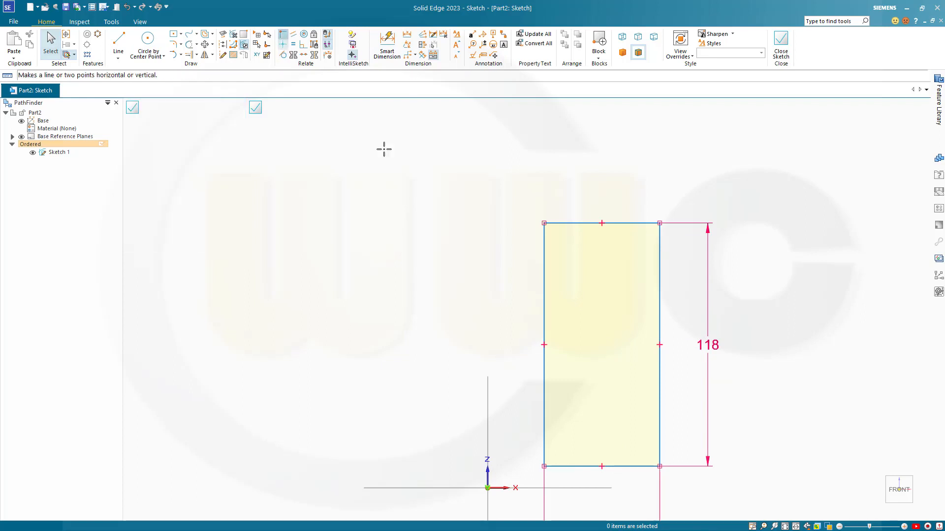
click(487, 488)
click(602, 466)
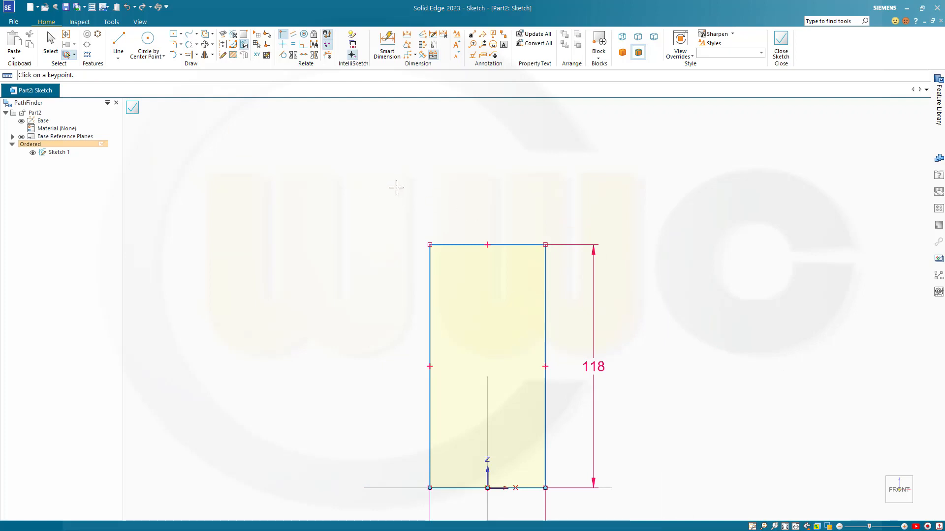
click(133, 108)
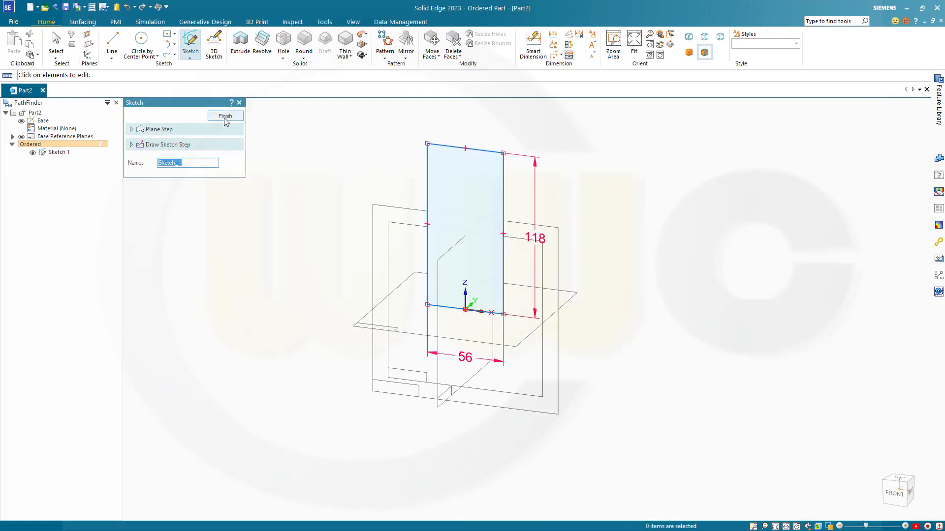
click(224, 117)
key(Escape)
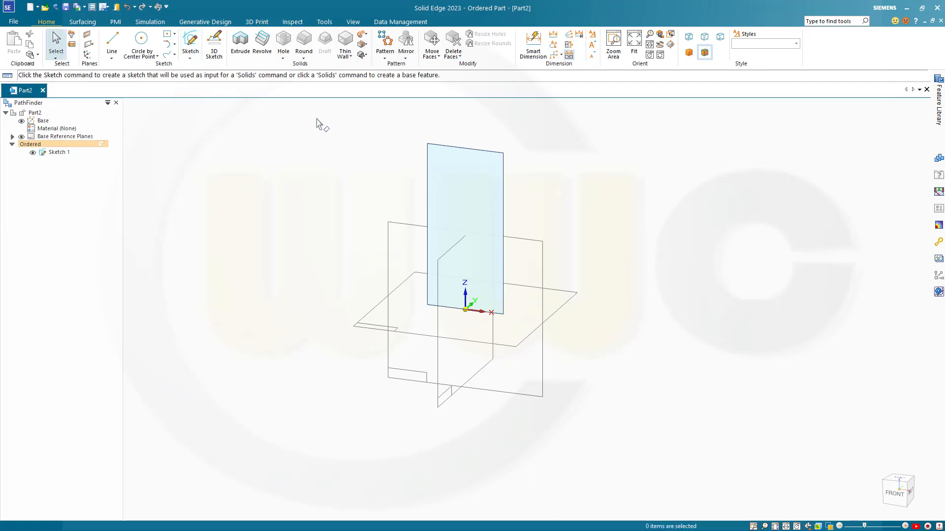
Extrude the rectangular region symmetrically to a finite distance of 60 mm and hide Sketch 1
click(240, 44)
click(434, 174)
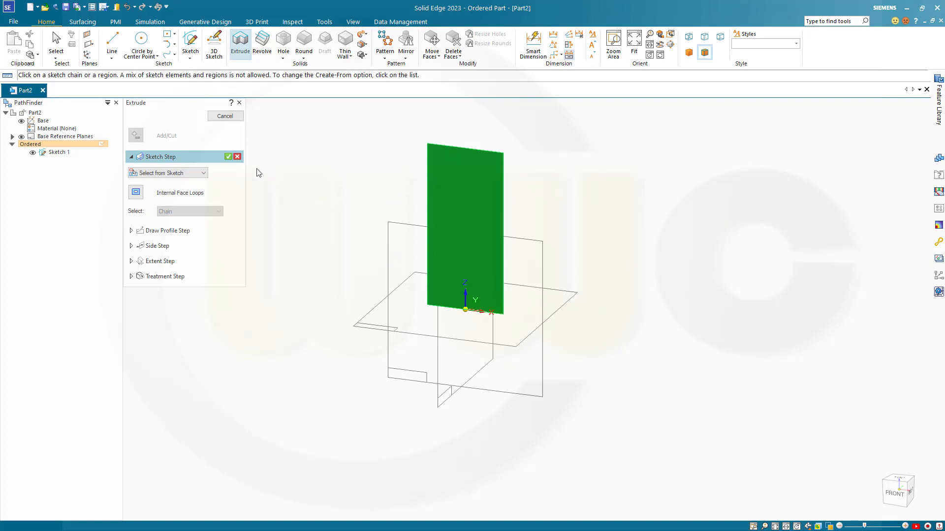
click(228, 157)
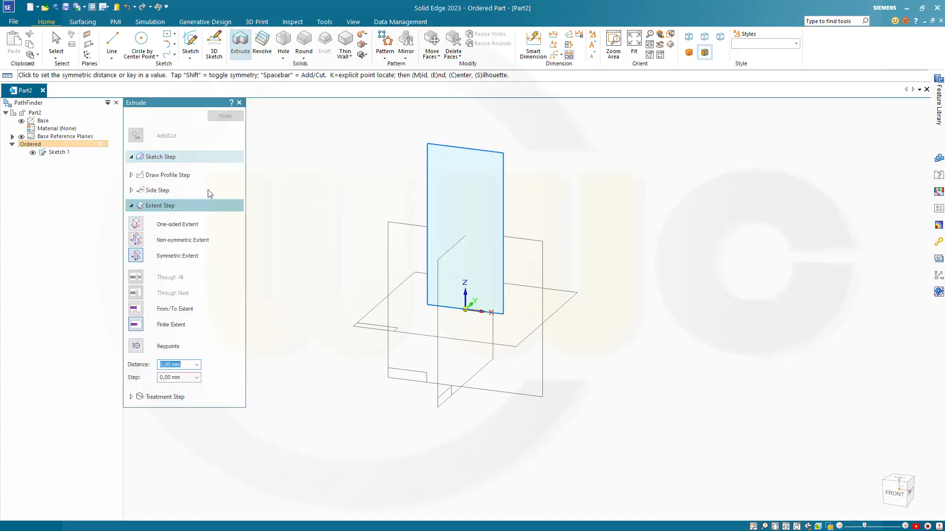
click(169, 260)
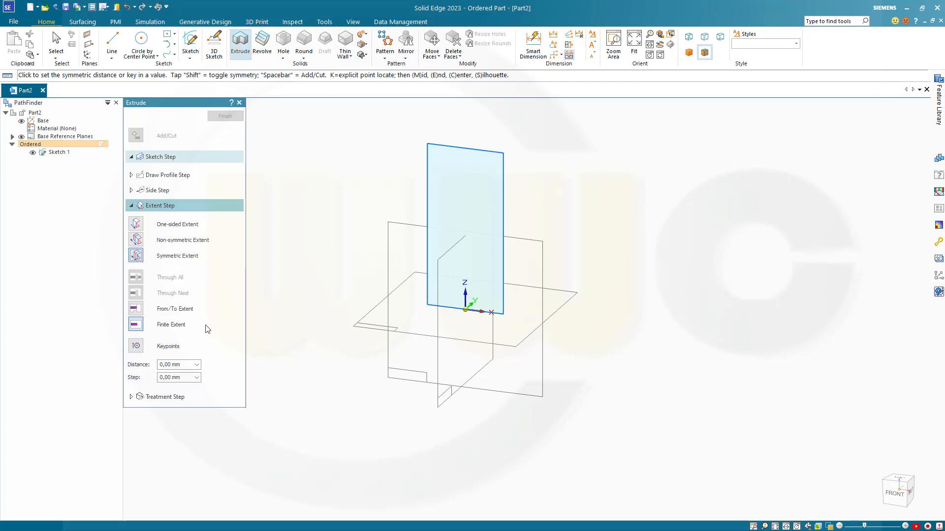
click(178, 366)
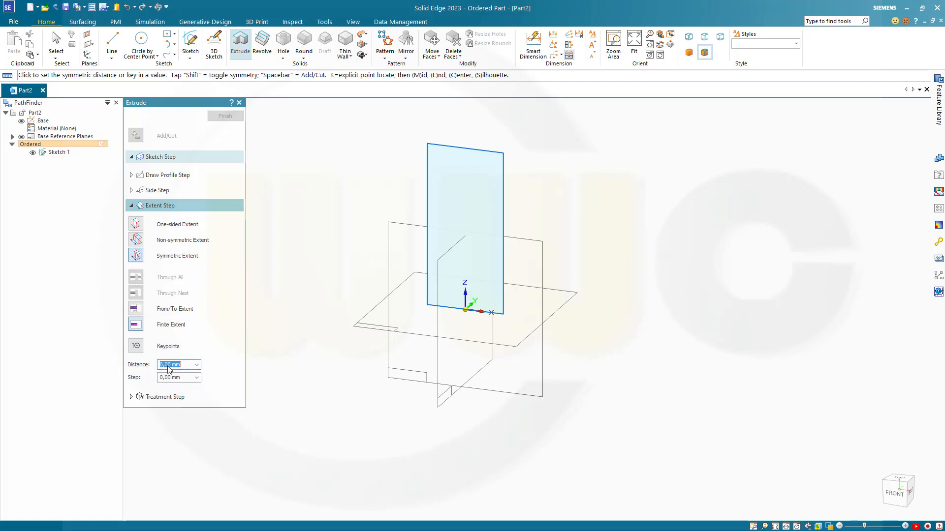
text(60)
key(Return)
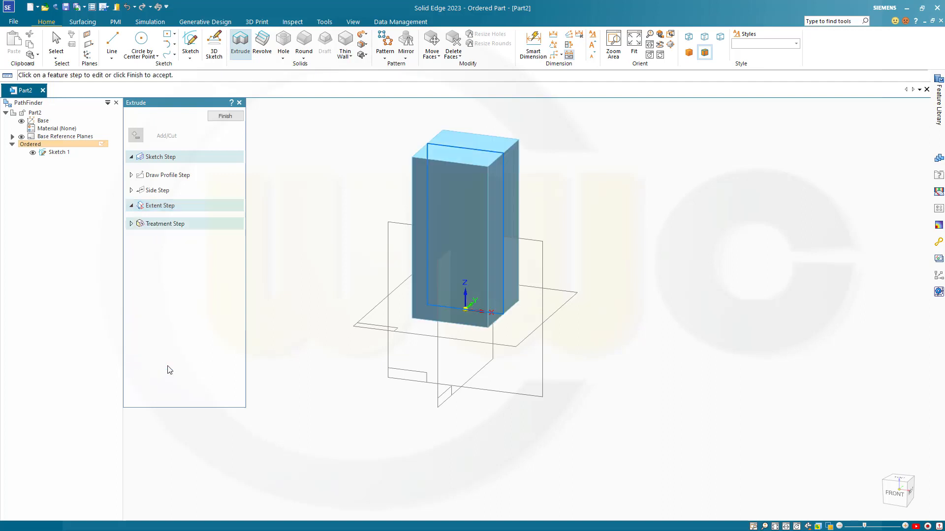
click(225, 116)
click(225, 117)
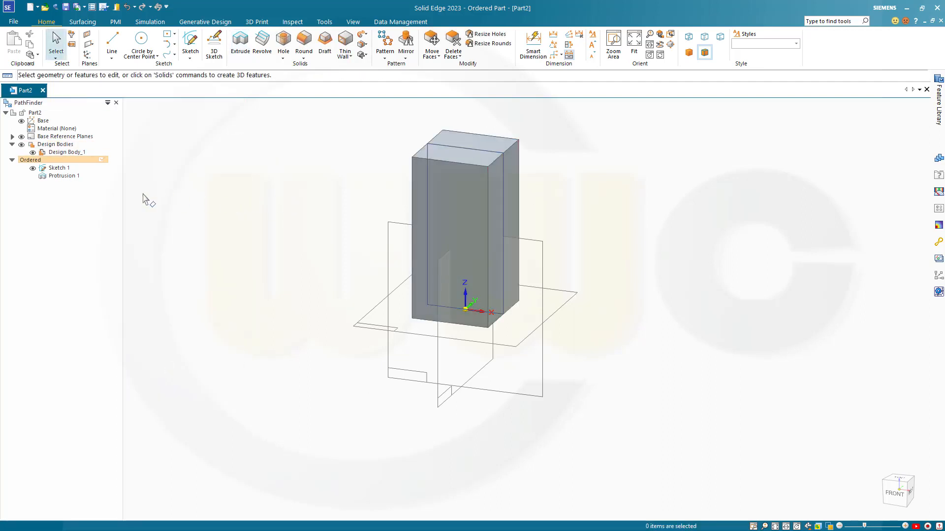
click(33, 168)
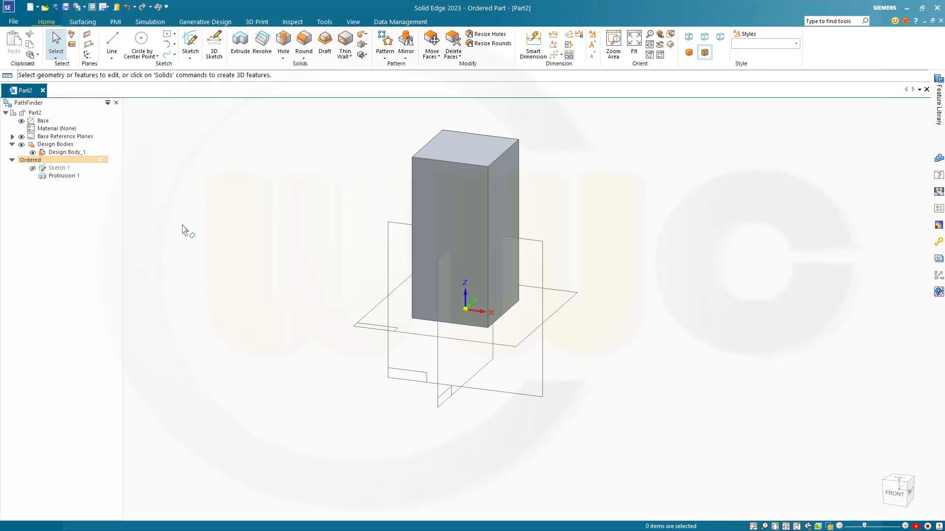
Round the two long upper edges of the block with a radius of 28 mm
scroll(358, 135, up, 2)
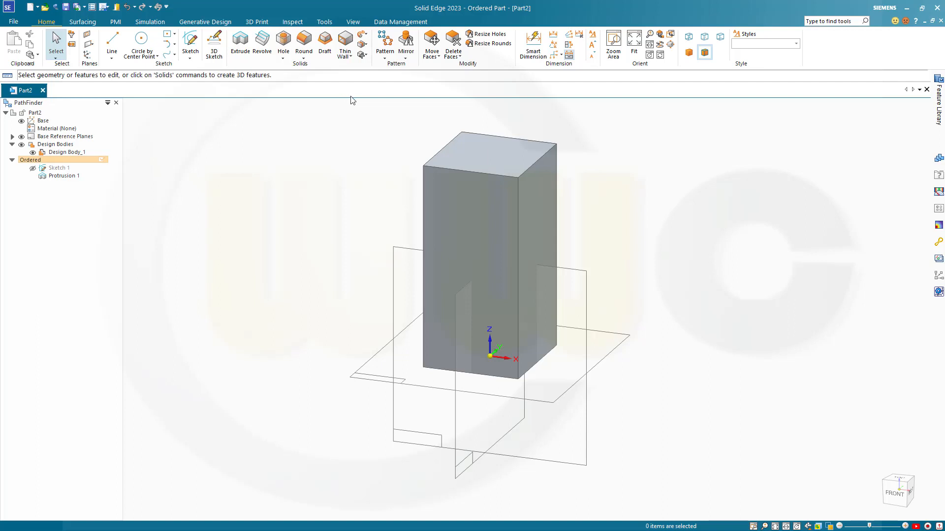
click(303, 42)
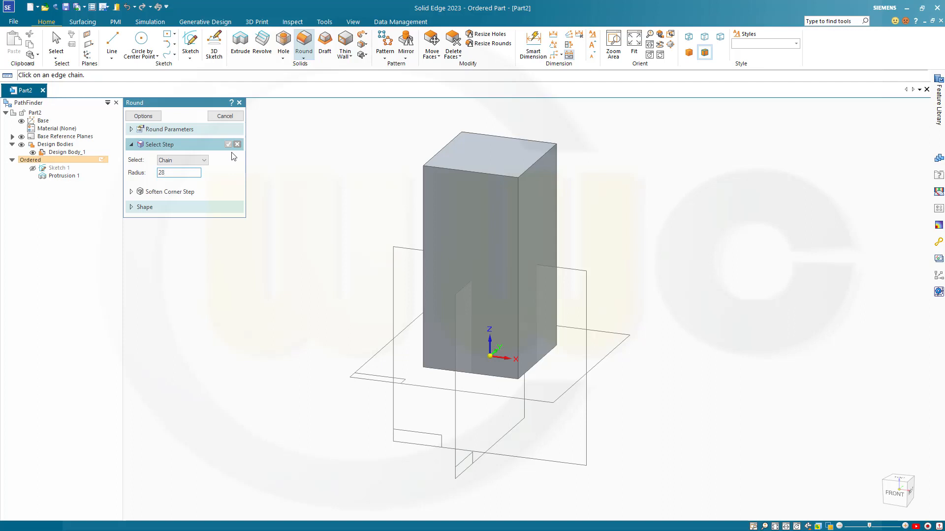
click(532, 166)
click(441, 150)
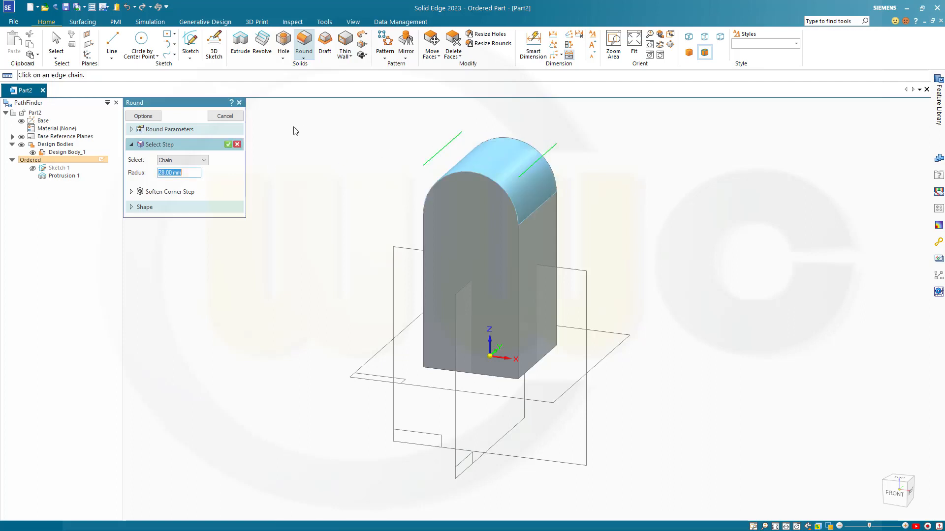
click(227, 144)
click(224, 116)
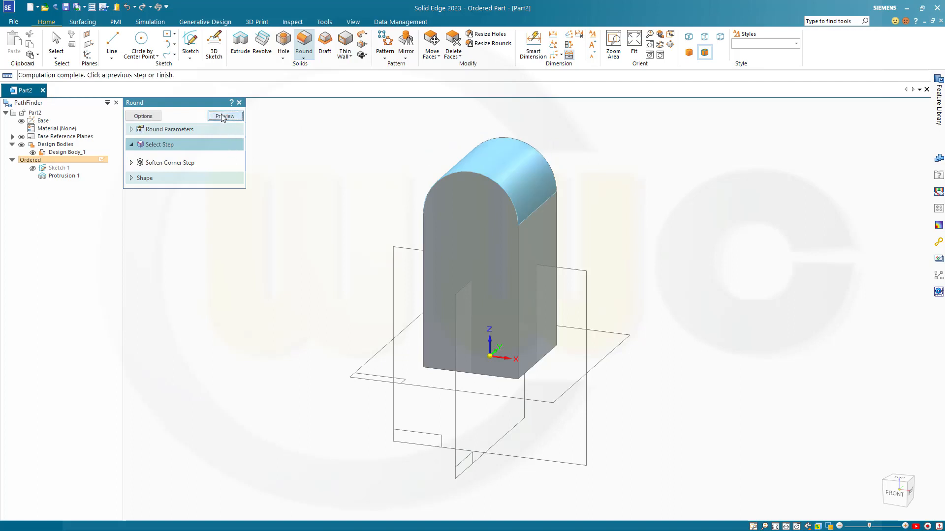
click(223, 117)
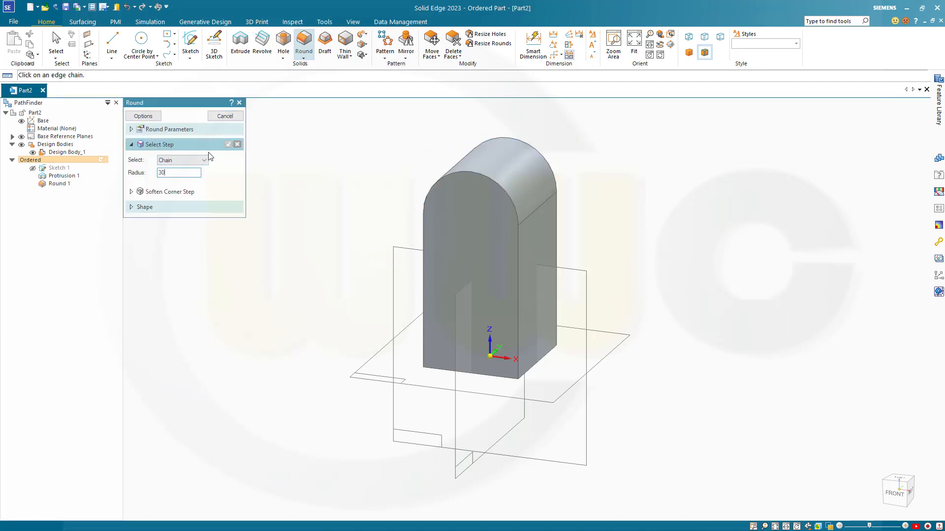
Round the two long lower edges of the block with a radius of 30 mm
click(487, 378)
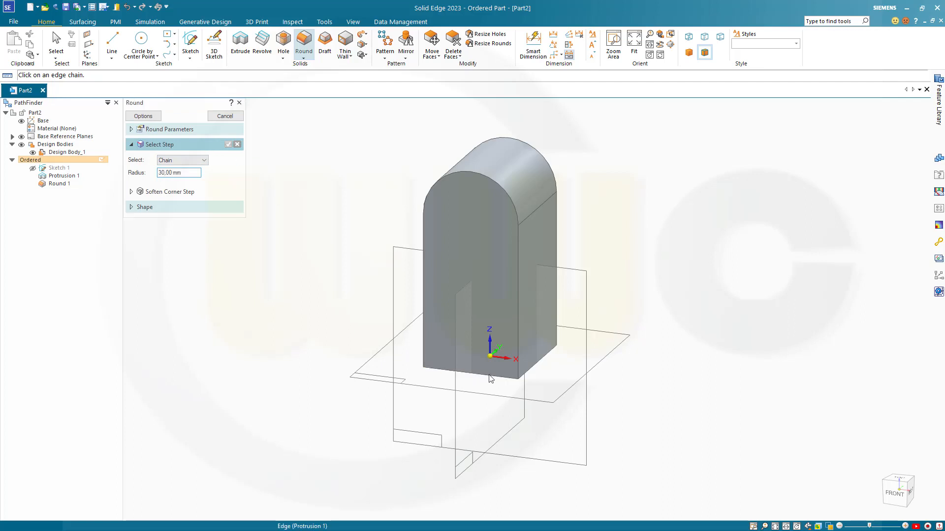
click(547, 345)
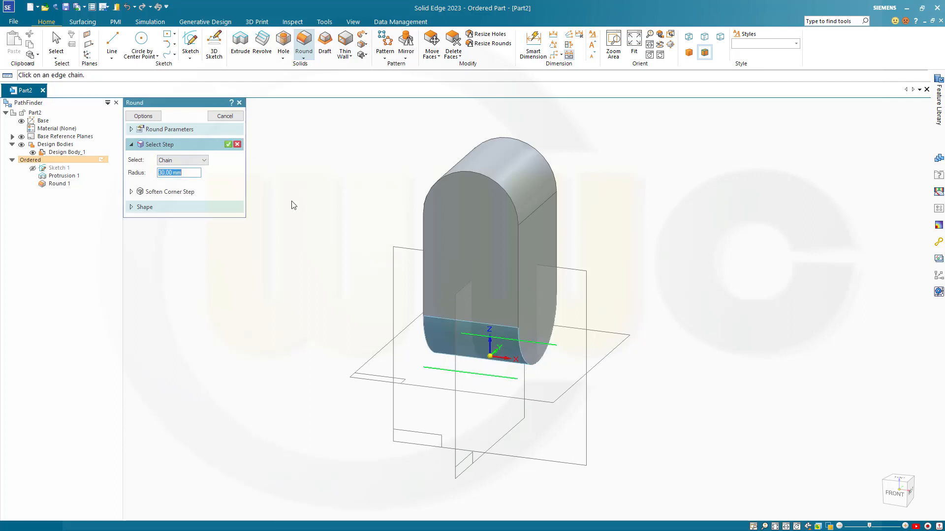
click(227, 144)
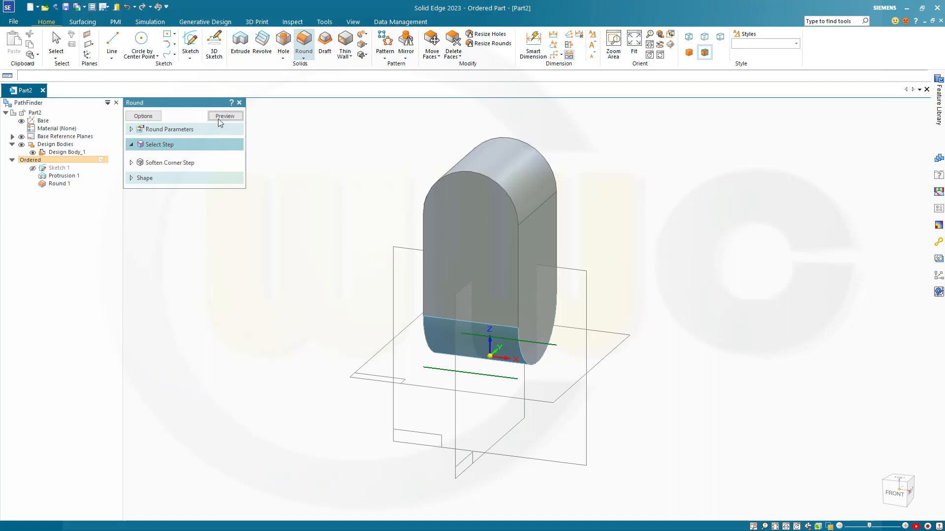
click(220, 118)
click(222, 118)
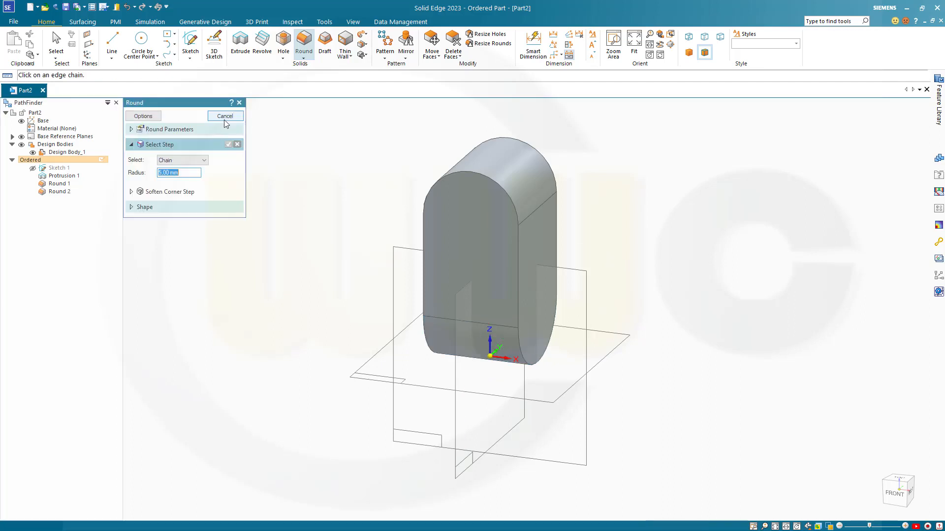
click(225, 118)
Start a sketch on the YZ reference plane and draw a circle about 43 mm in diameter beside the block
scroll(617, 167, down, 1)
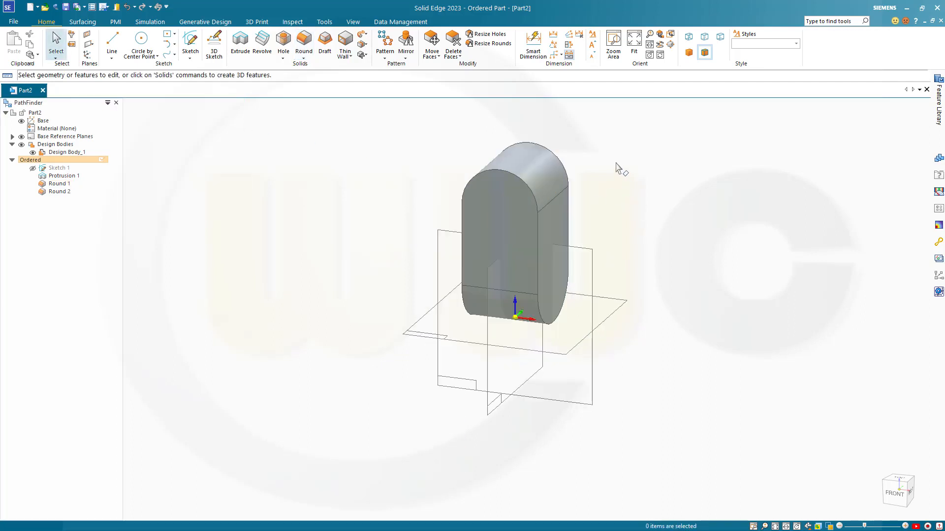
scroll(618, 167, up, 2)
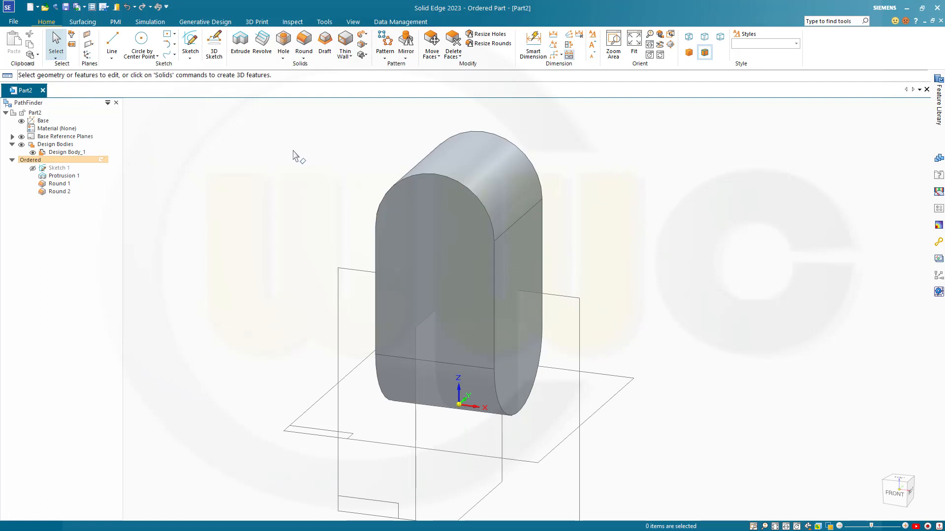
click(189, 42)
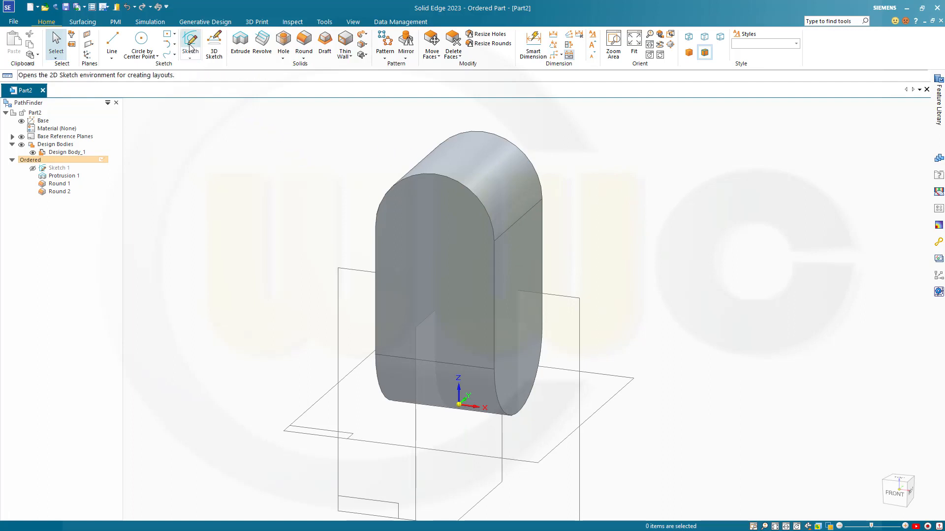
click(418, 435)
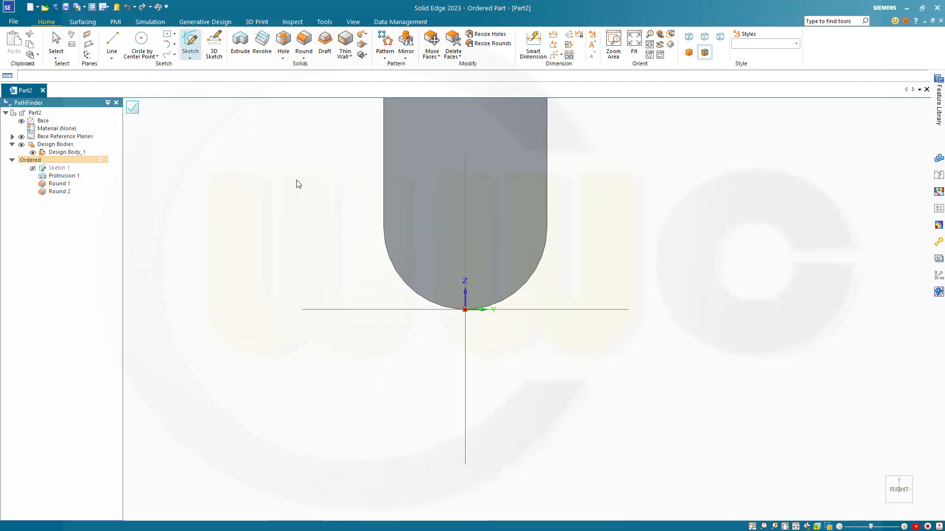
click(147, 41)
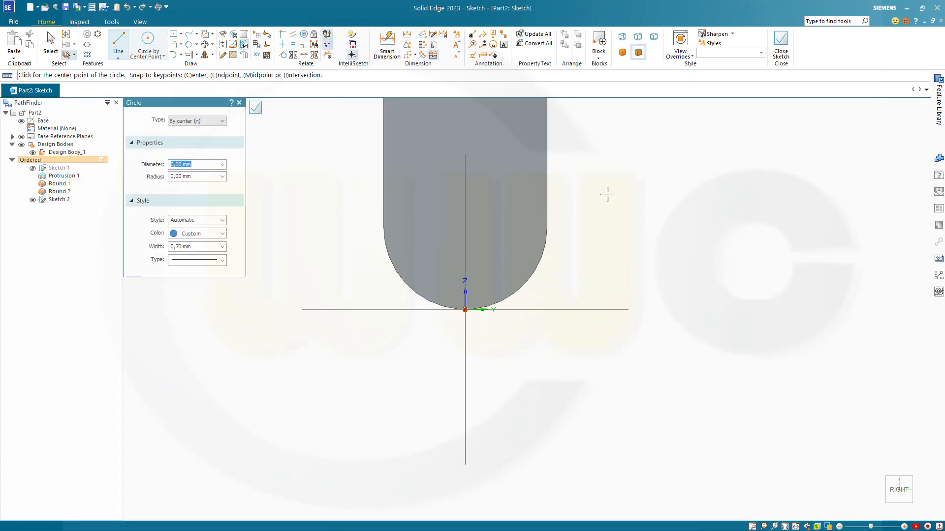
click(608, 202)
click(662, 221)
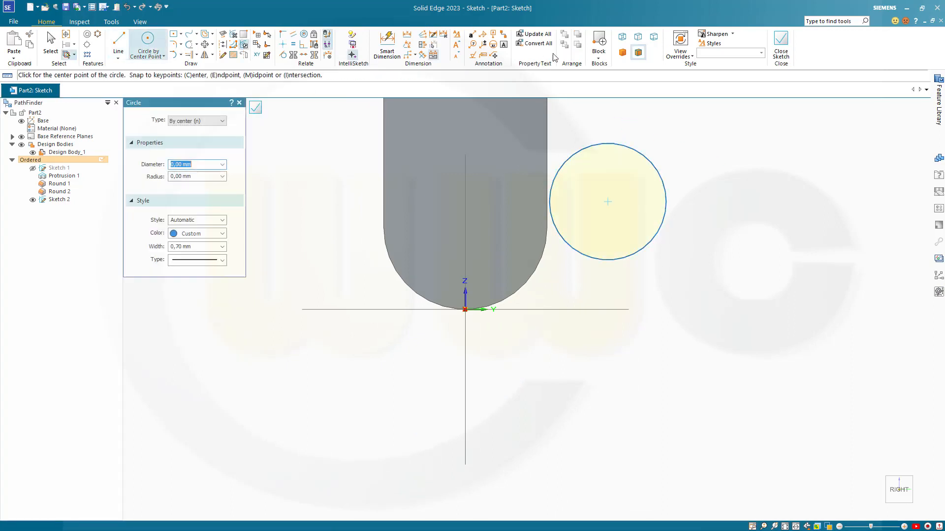
Dimension the circle's diameter as 60 mm and accept the automatic scaling of the sketch
click(387, 44)
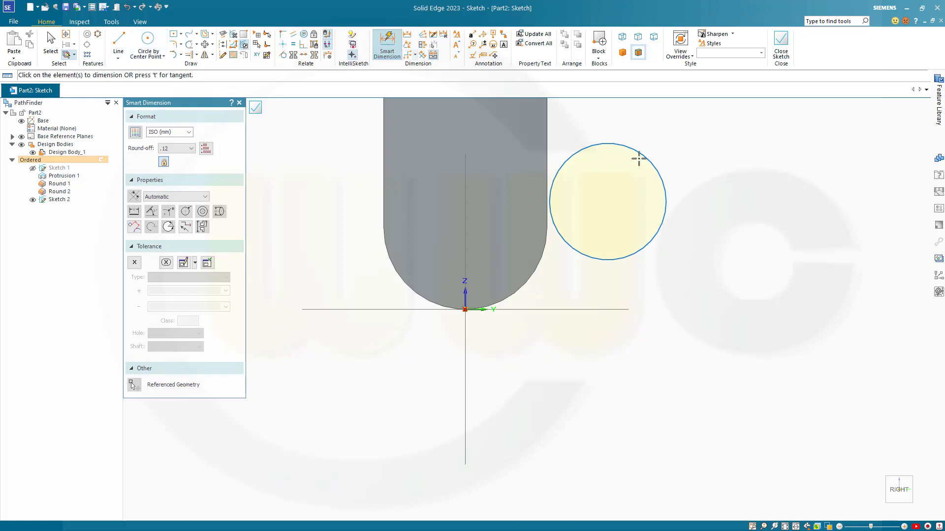
click(660, 169)
click(675, 152)
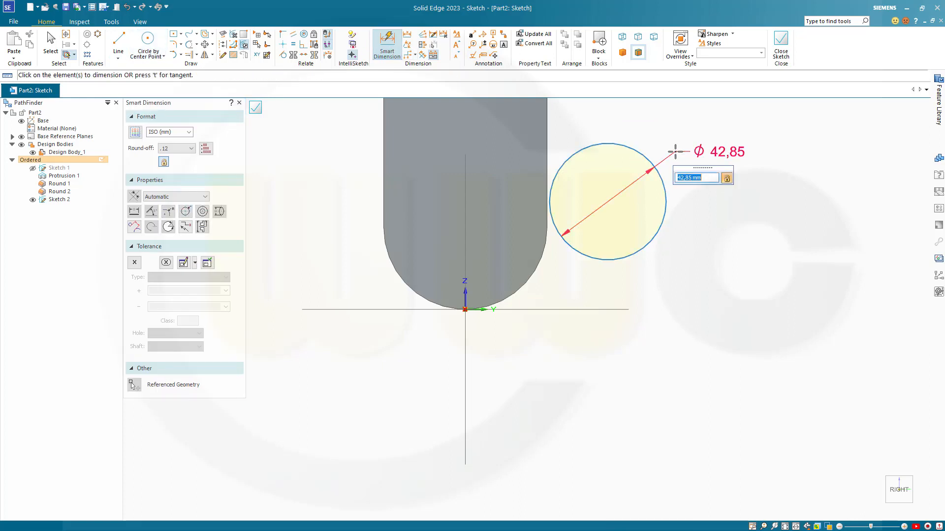
text(60)
key(Return)
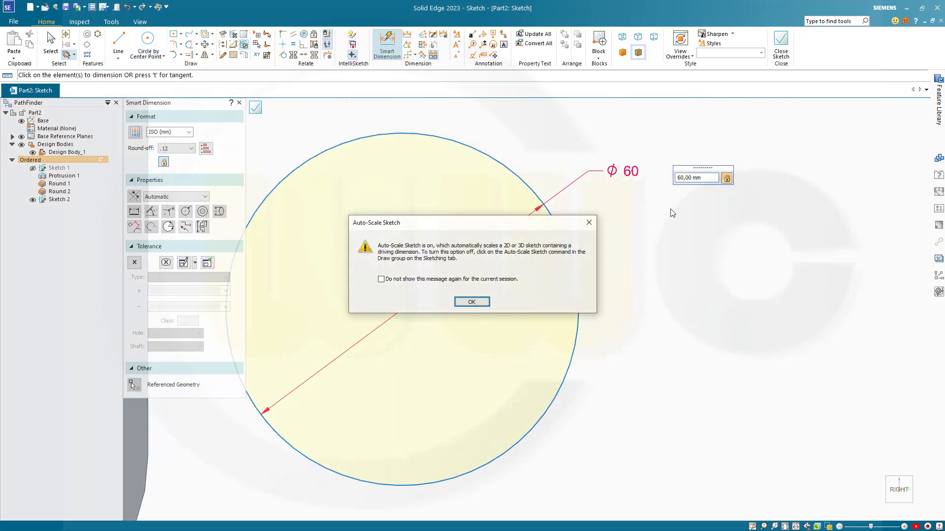
click(471, 301)
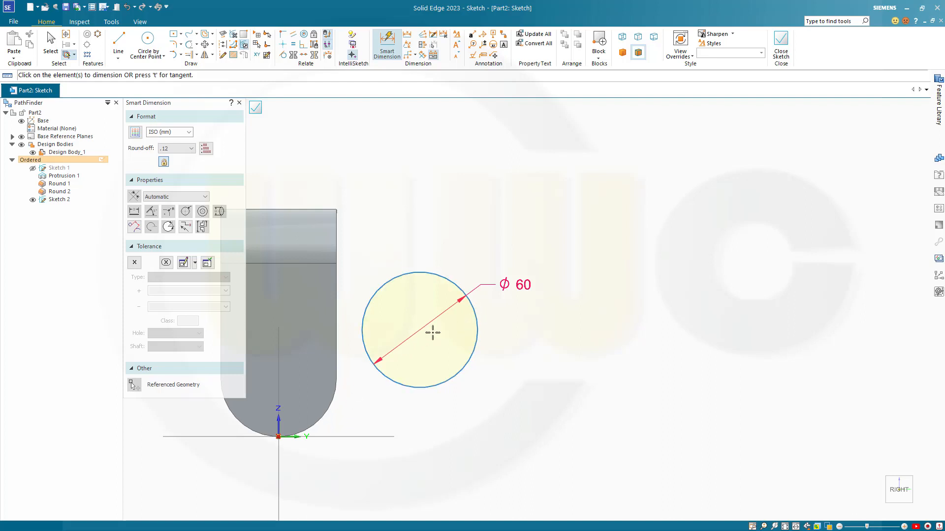
key(Escape)
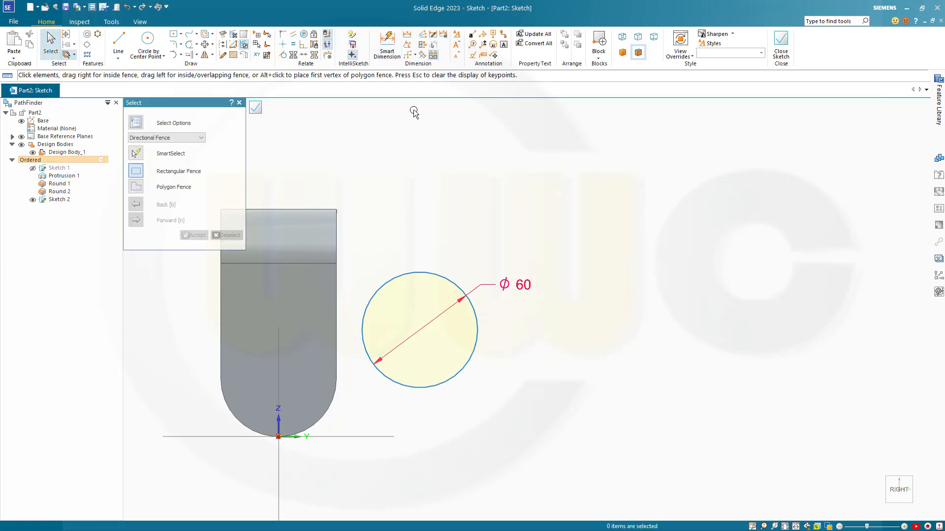
Dimension the vertical distance from the origin to the circle's center as 30 mm
click(418, 332)
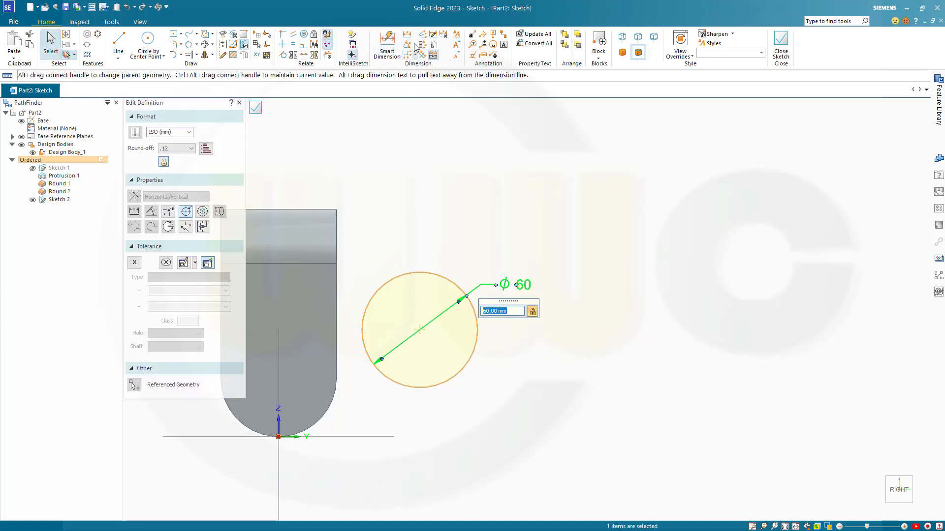
click(386, 43)
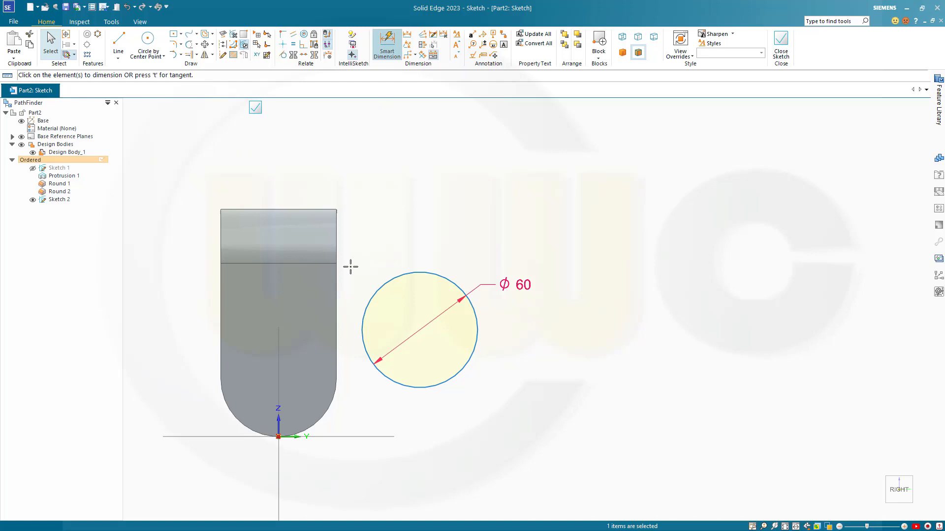
click(278, 436)
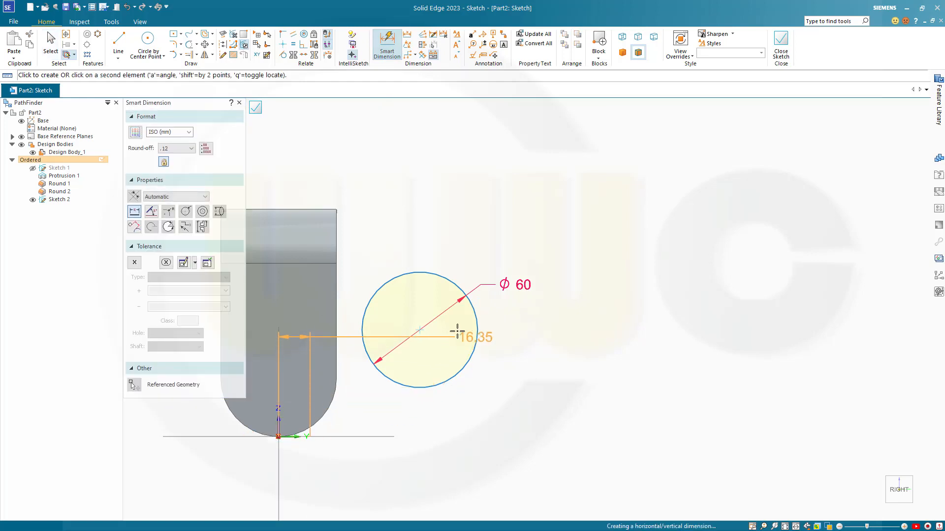
click(420, 330)
click(423, 364)
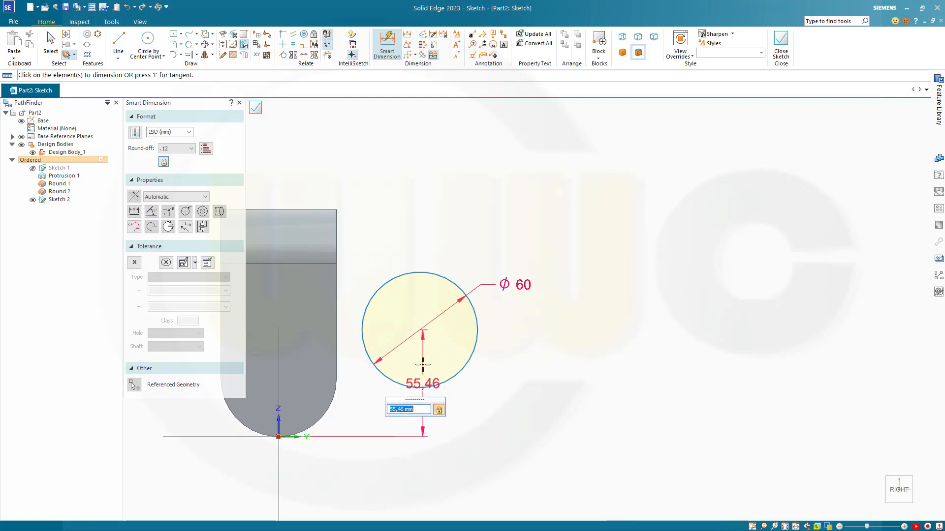
text(30)
key(Return)
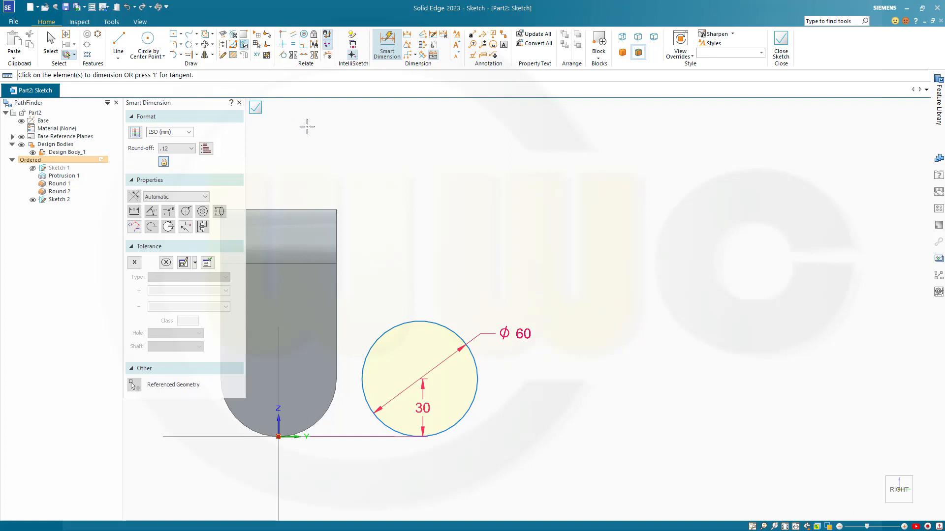
key(Escape)
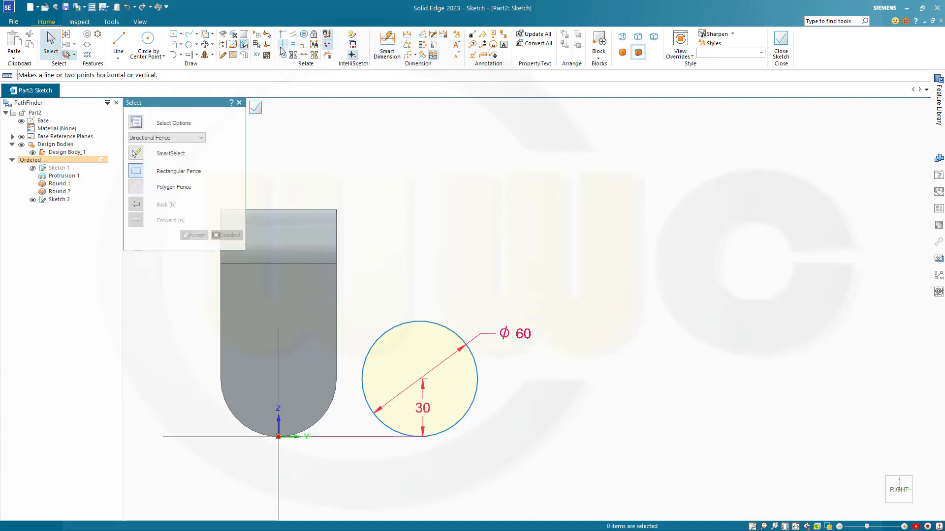
Try to align the circle's center with the block's lower rounded edge using a horizontal/vertical relation
click(283, 44)
click(420, 379)
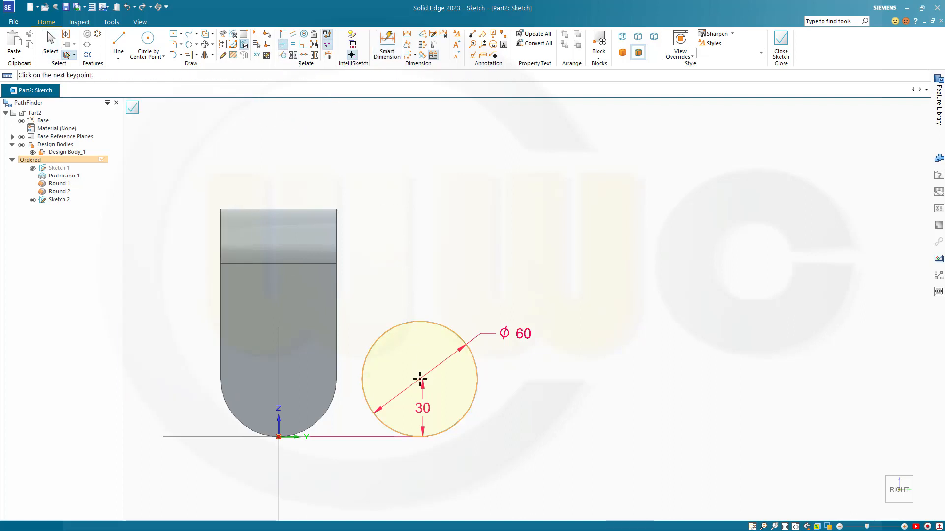
click(326, 408)
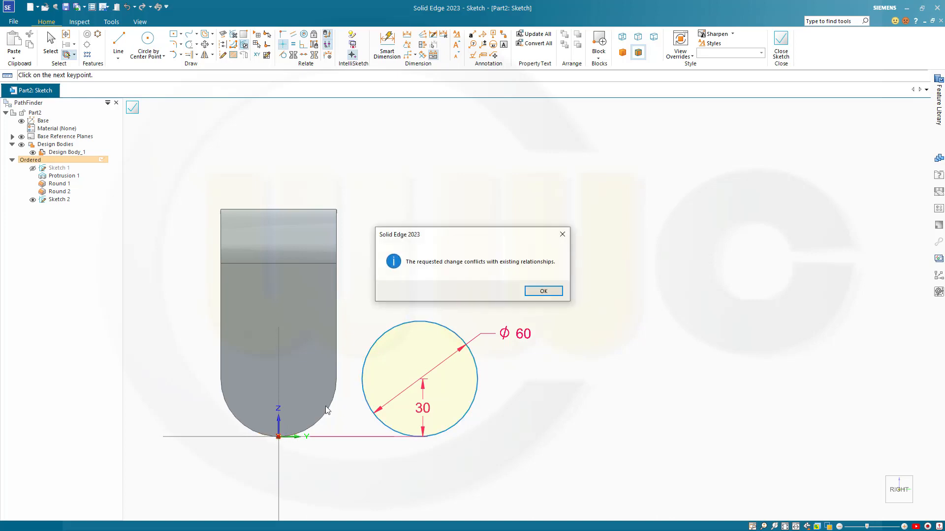
key(Escape)
key(Escape)
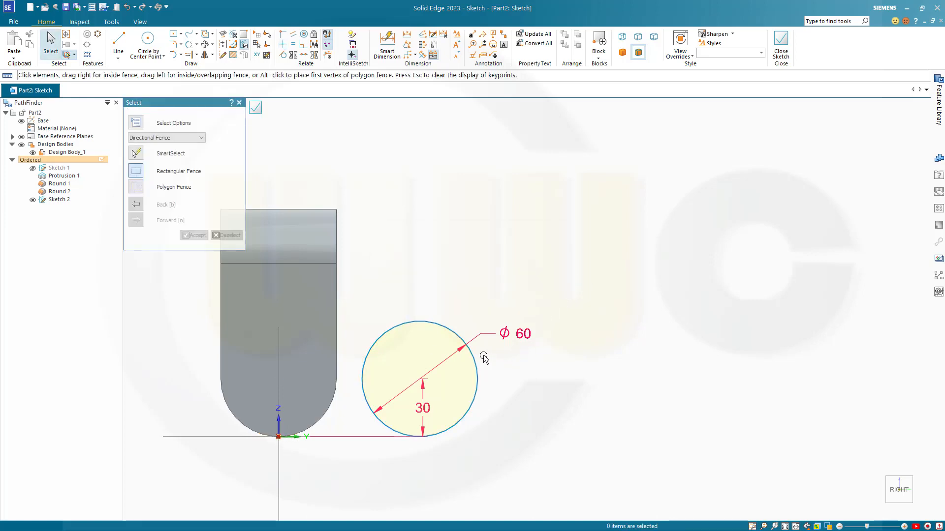
Move the circle horizontally over the lower part of the block, close to the vertical axis through the origin
click(459, 357)
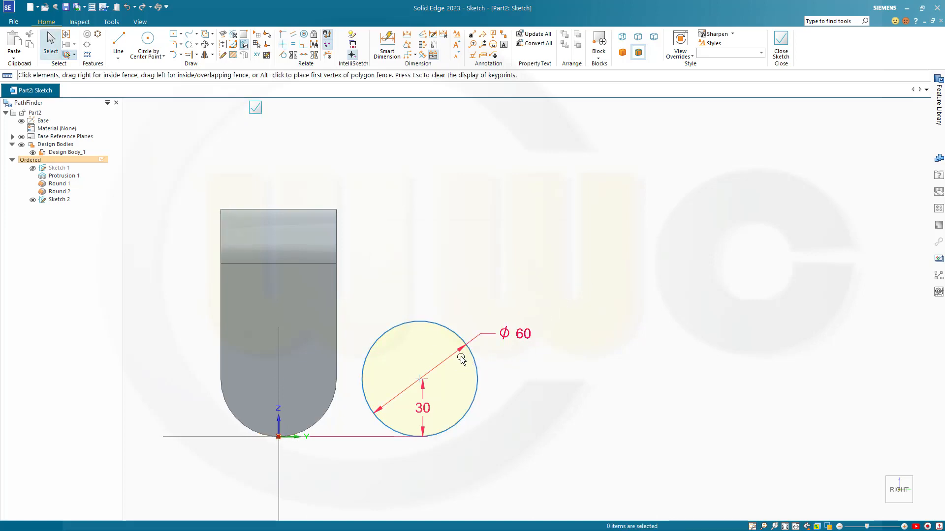
drag(454, 357, 346, 356)
click(415, 266)
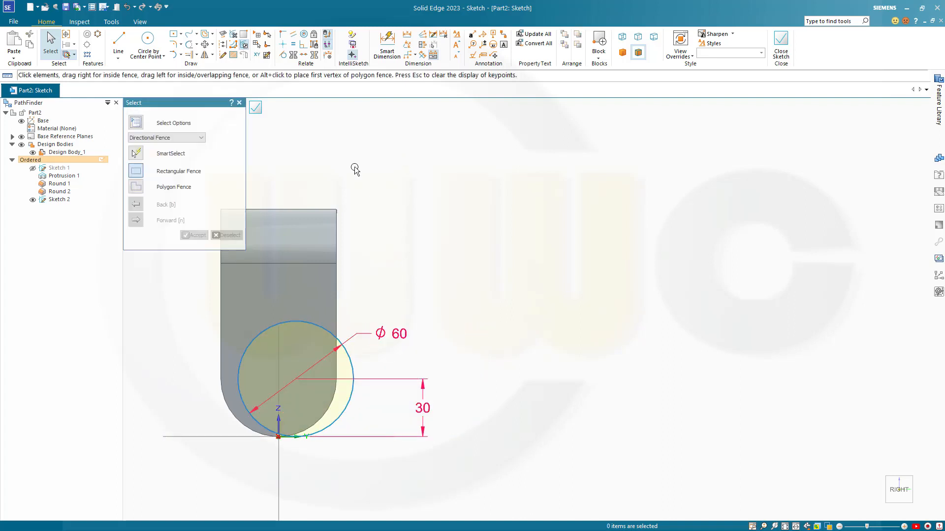
Align the circle's center vertically with the origin using a horizontal/vertical relation and finish the sketch
click(283, 44)
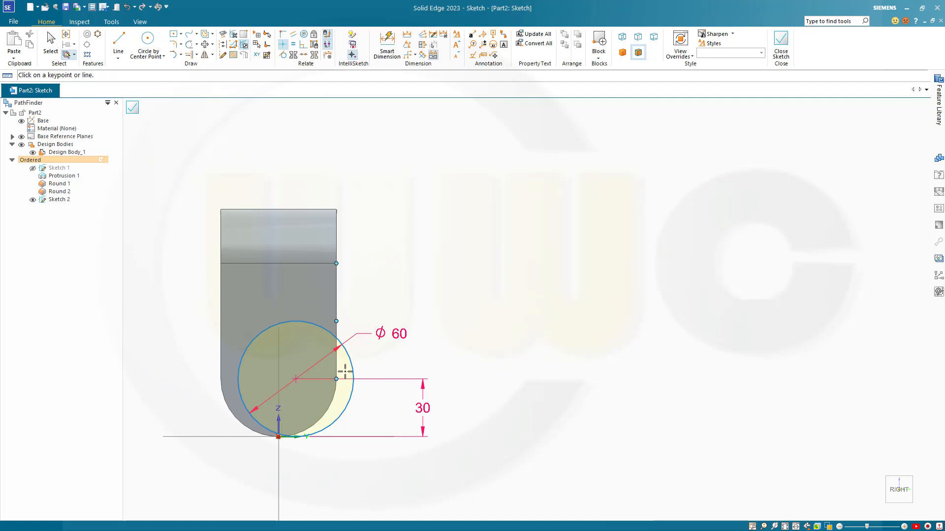
click(295, 379)
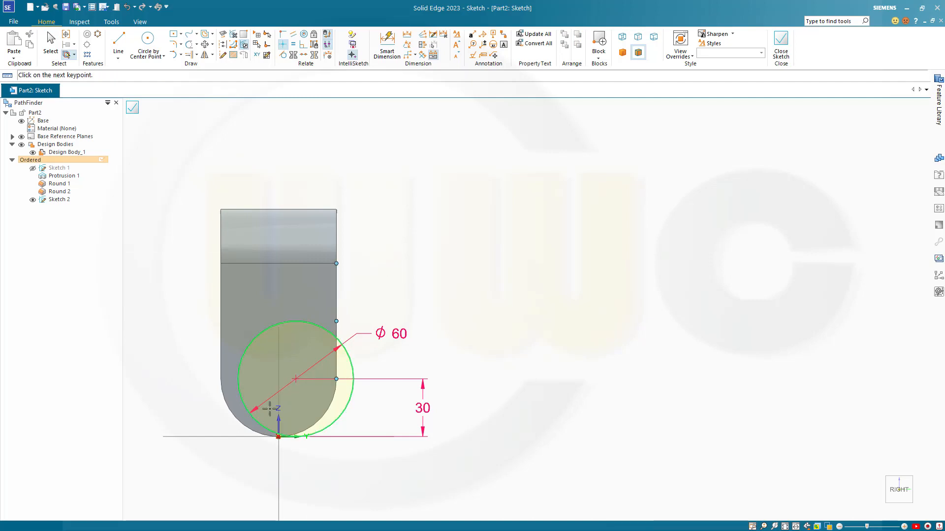
click(278, 437)
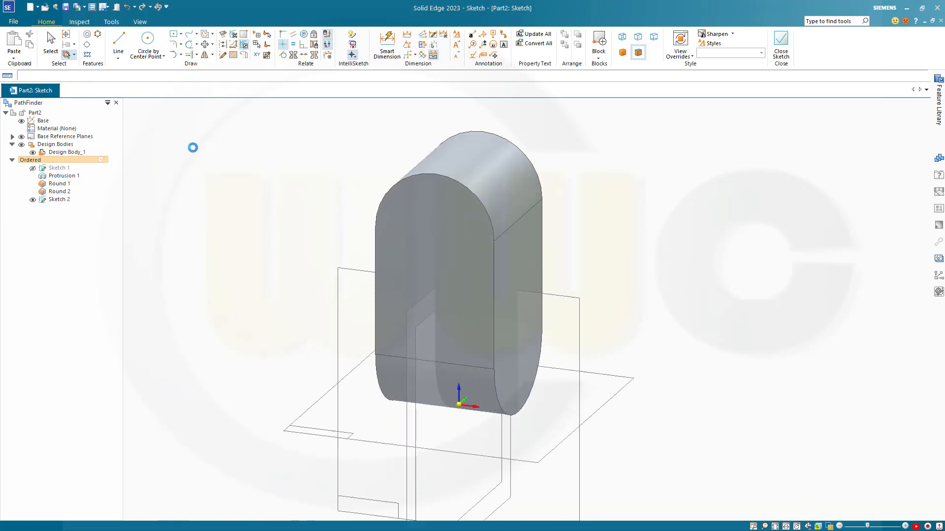
click(228, 116)
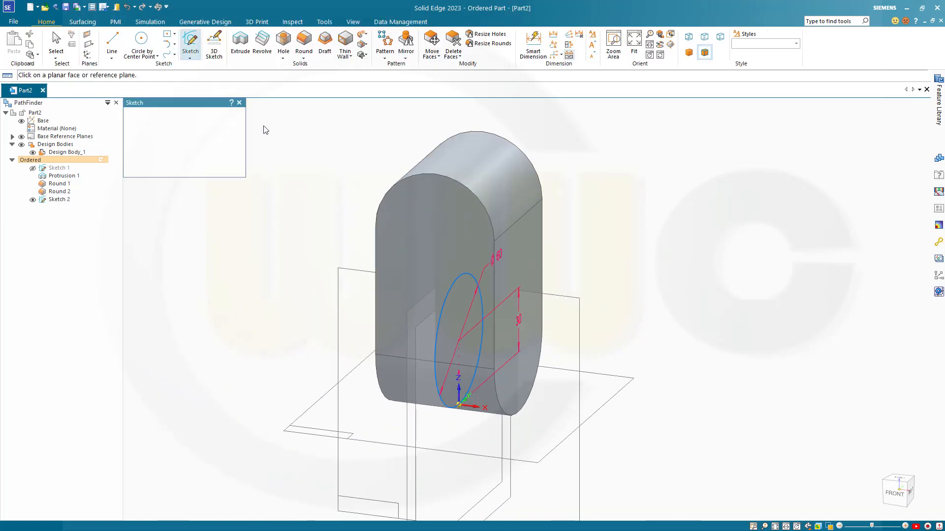
Extrude the sketched circle symmetrically to a total finite distance of 60 mm across the block's lower end
click(239, 44)
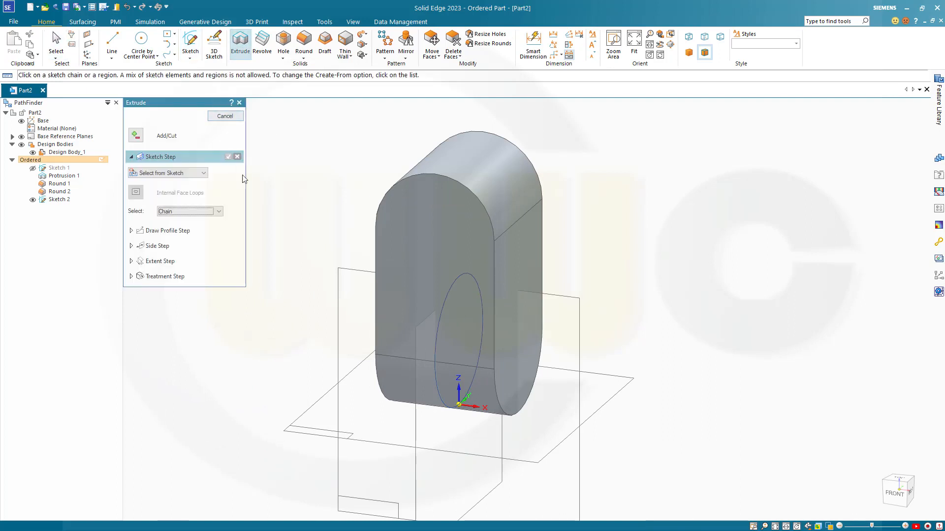
click(442, 320)
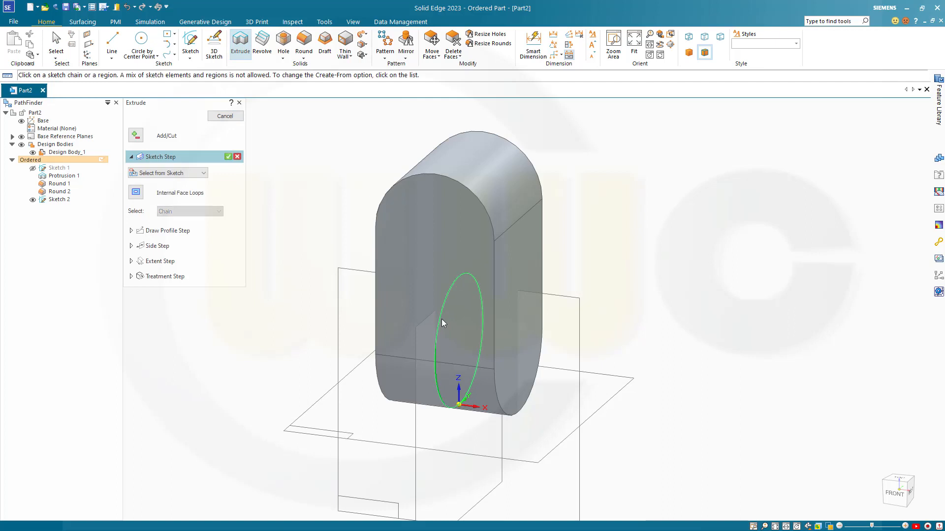
click(227, 157)
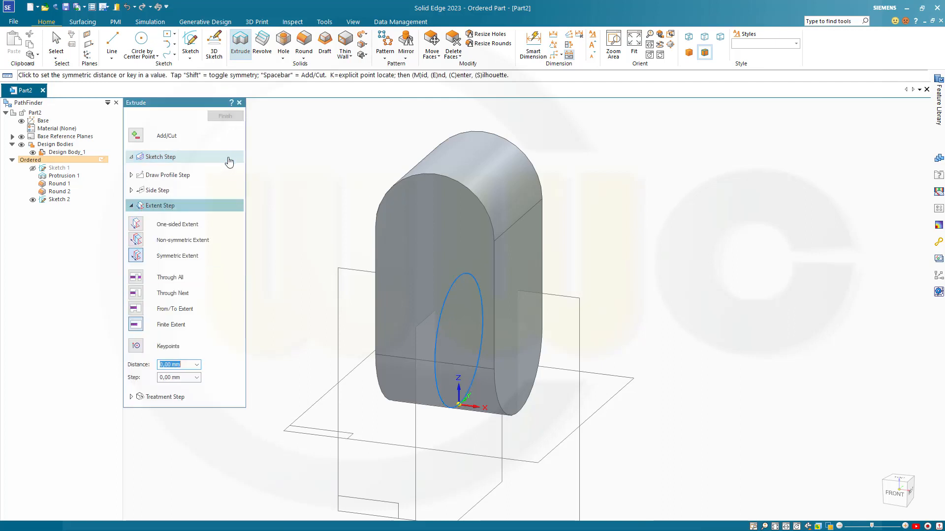
click(133, 256)
click(186, 368)
text(60)
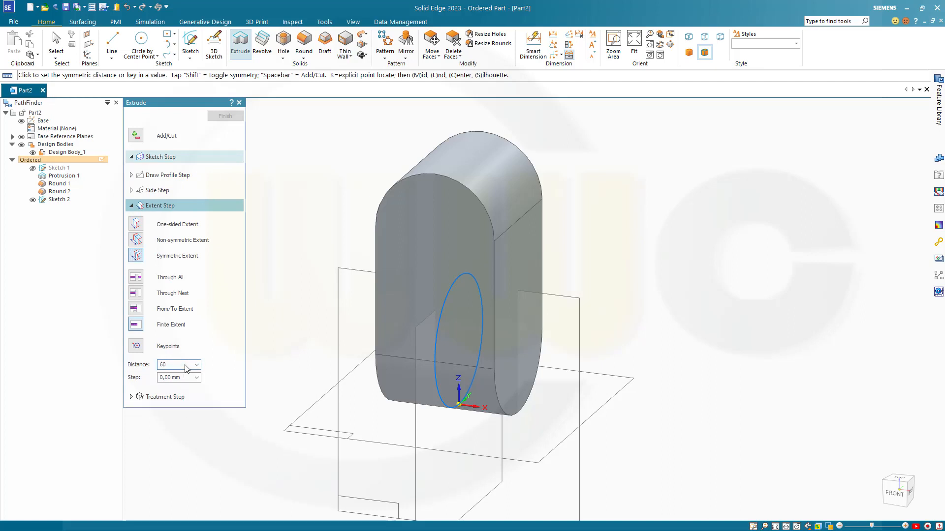
key(Return)
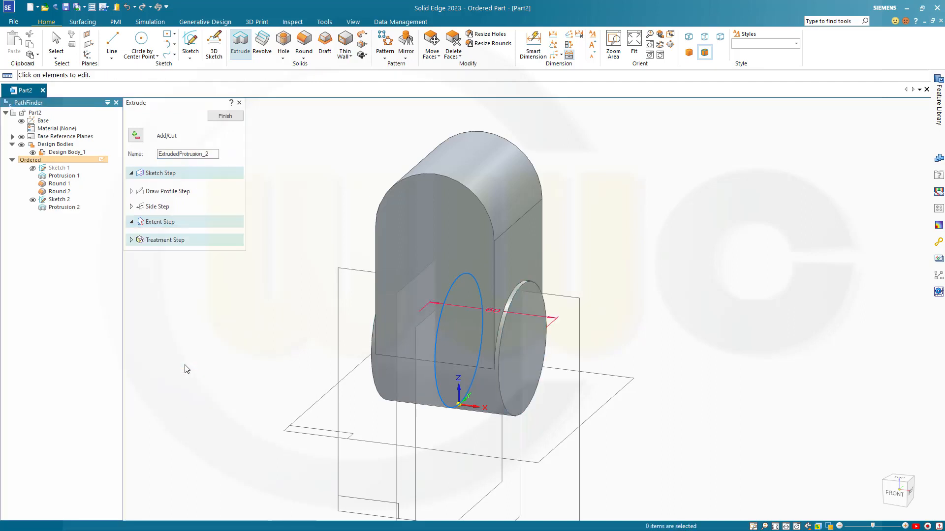
click(225, 116)
key(Escape)
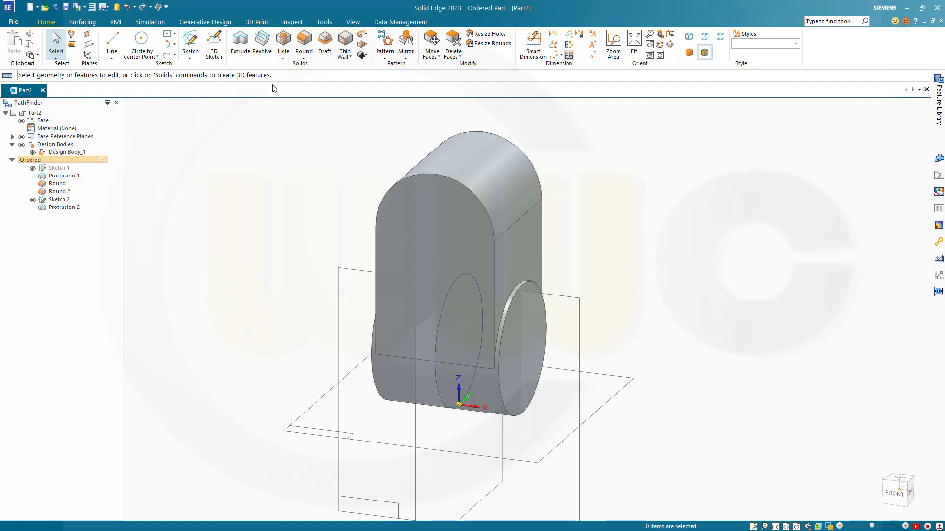
Place a hole on the block's front face, concentric with its rounded upper end
click(283, 42)
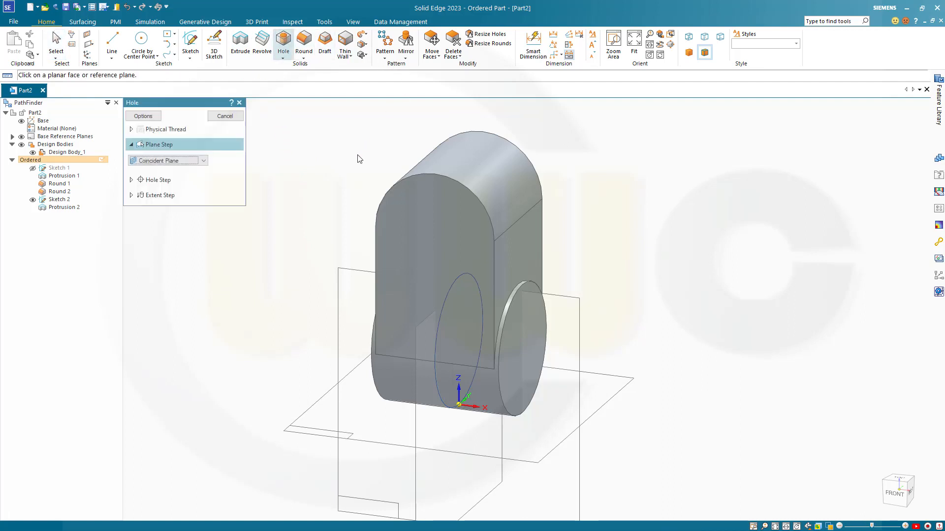
click(412, 209)
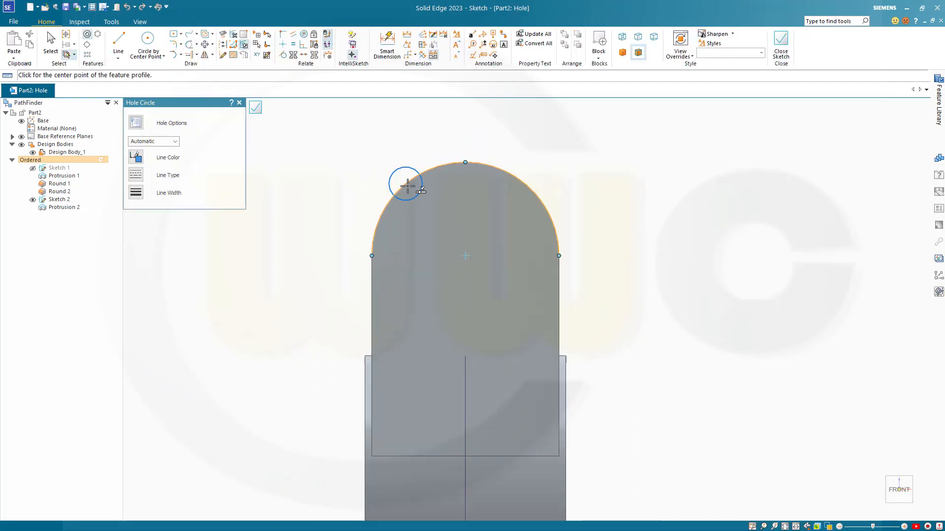
click(465, 256)
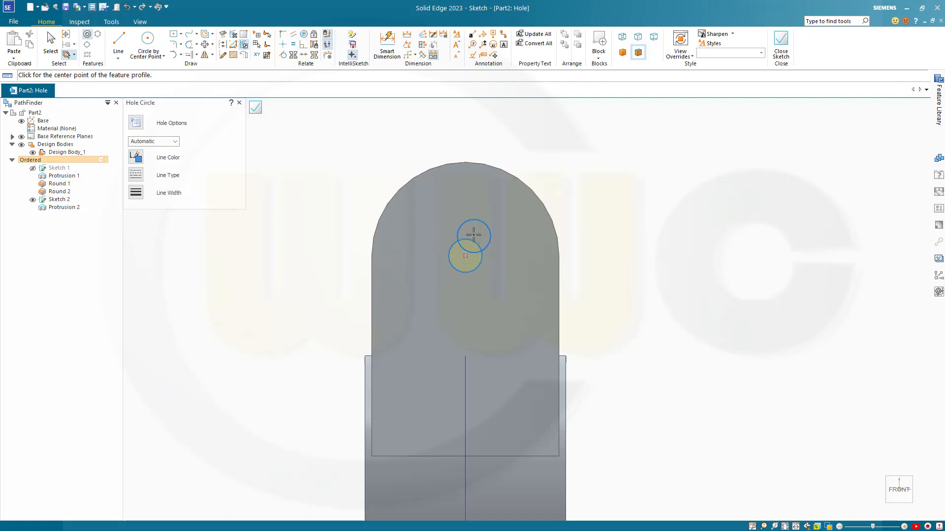
click(254, 106)
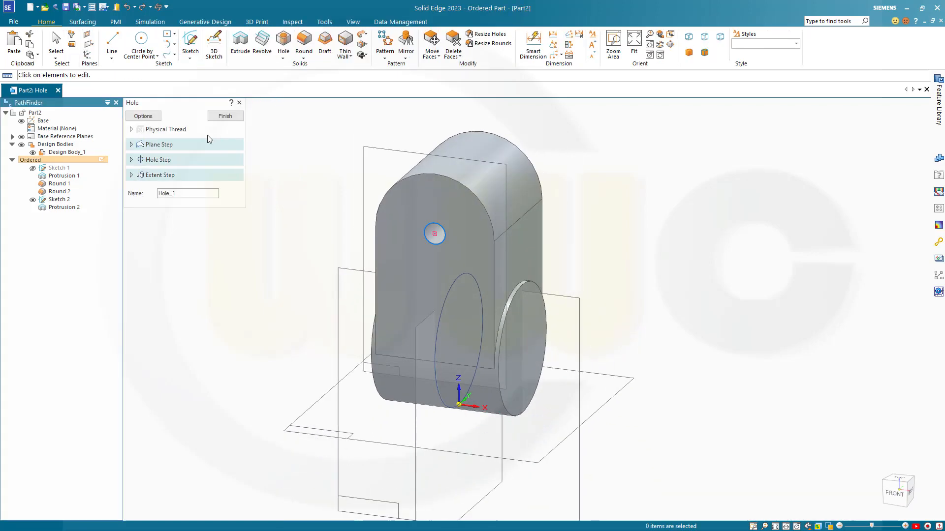
Set the upper hole's diameter to 30 mm and finish the hole feature
click(148, 117)
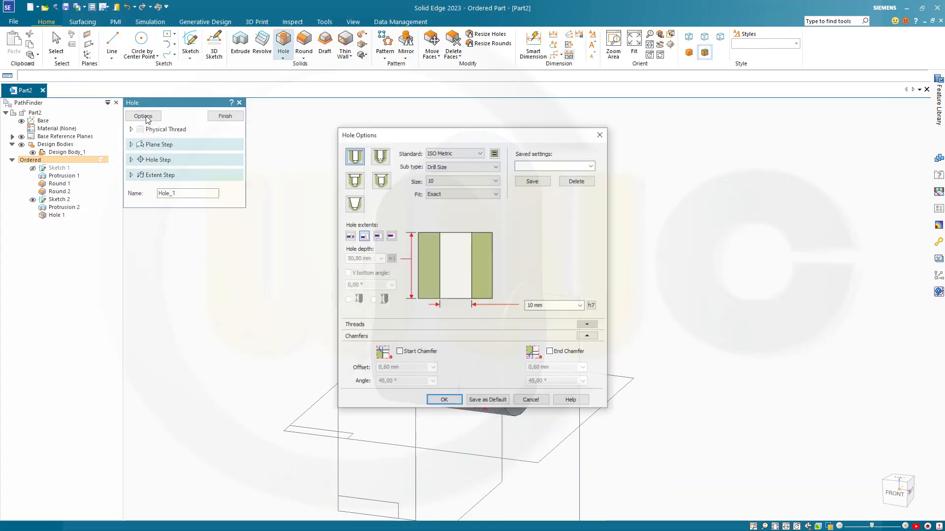
click(557, 305)
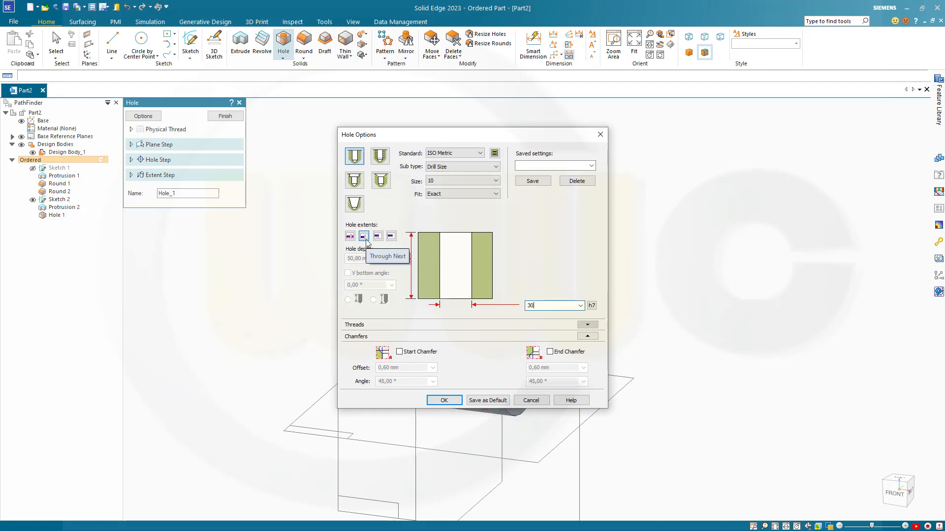
click(445, 400)
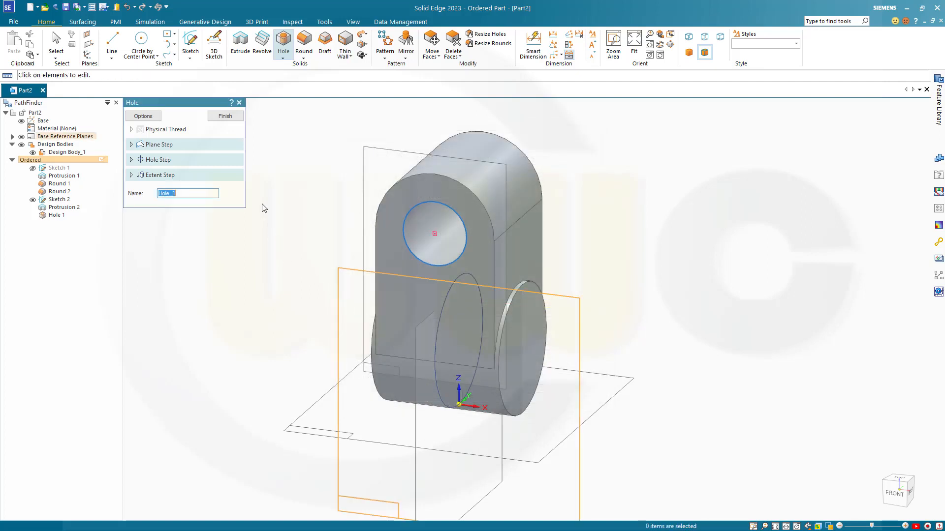
click(225, 116)
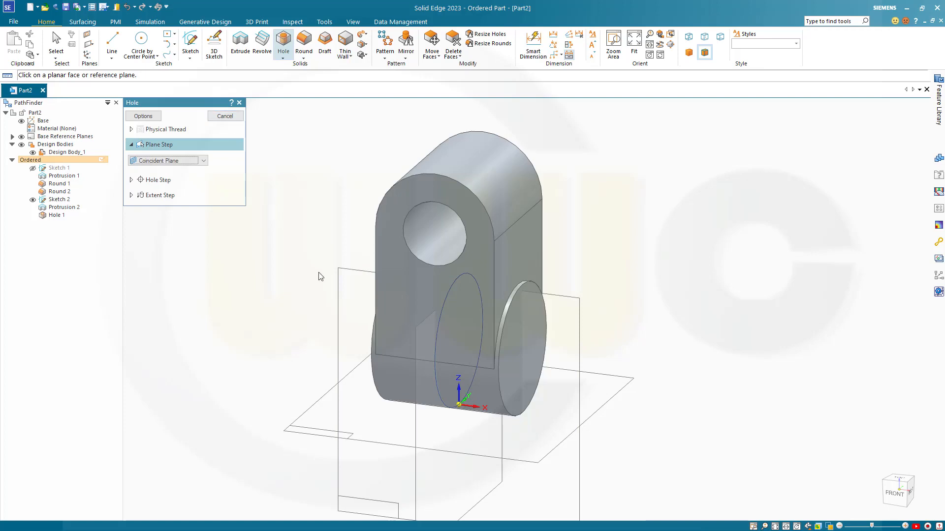
Place a second hole at the center of the lower cylinder's circular end face
click(522, 339)
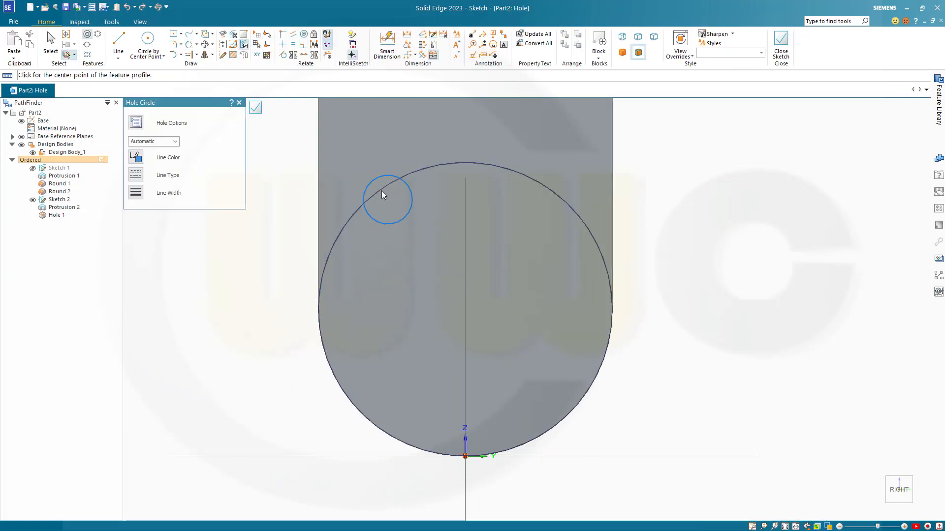
click(464, 308)
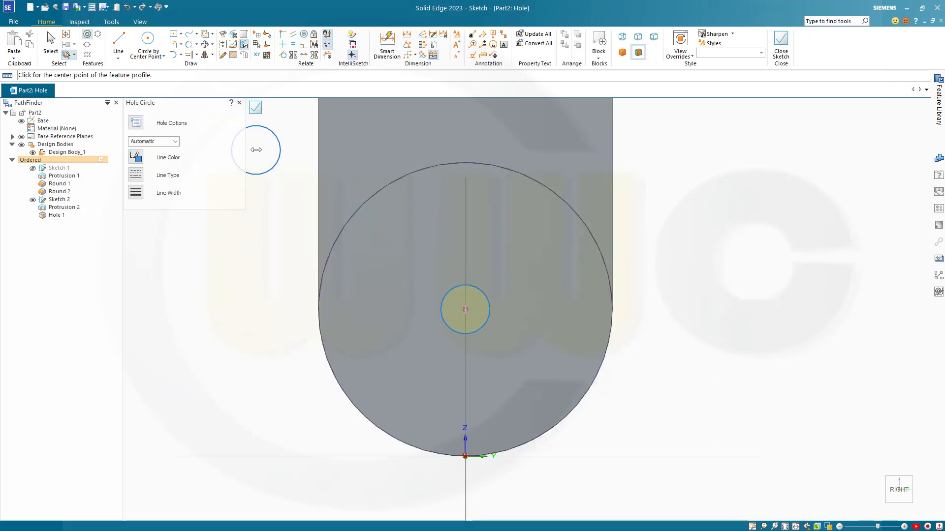
click(255, 108)
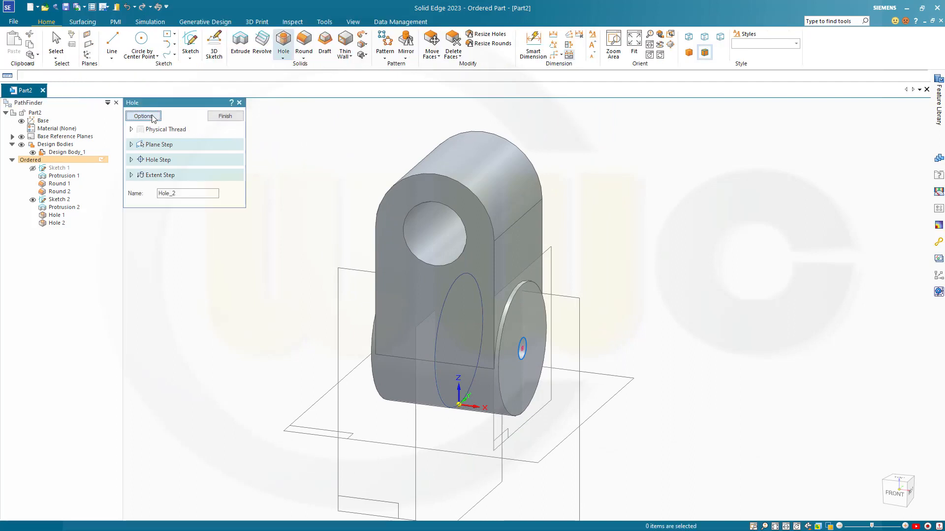
Set the cylinder hole's diameter to 32 mm, finish the feature and leave the Hole command
click(143, 116)
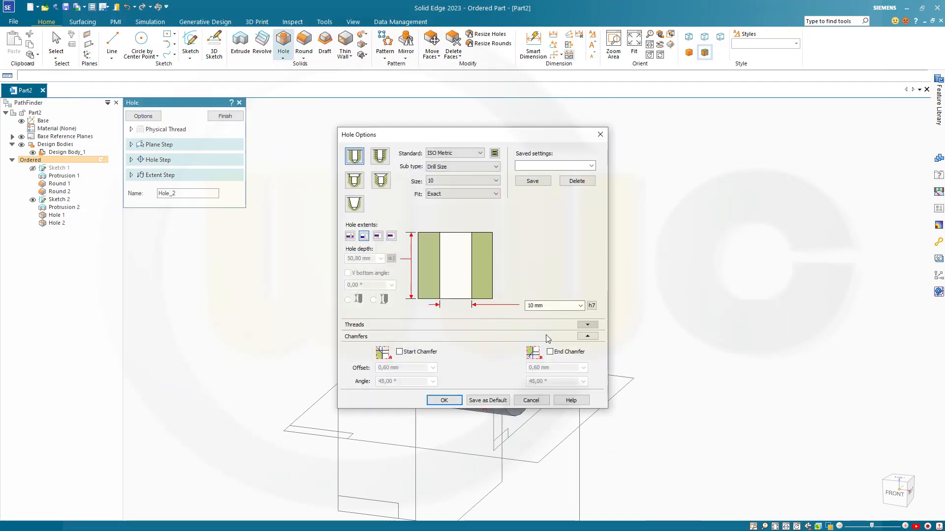
click(553, 306)
text(3)
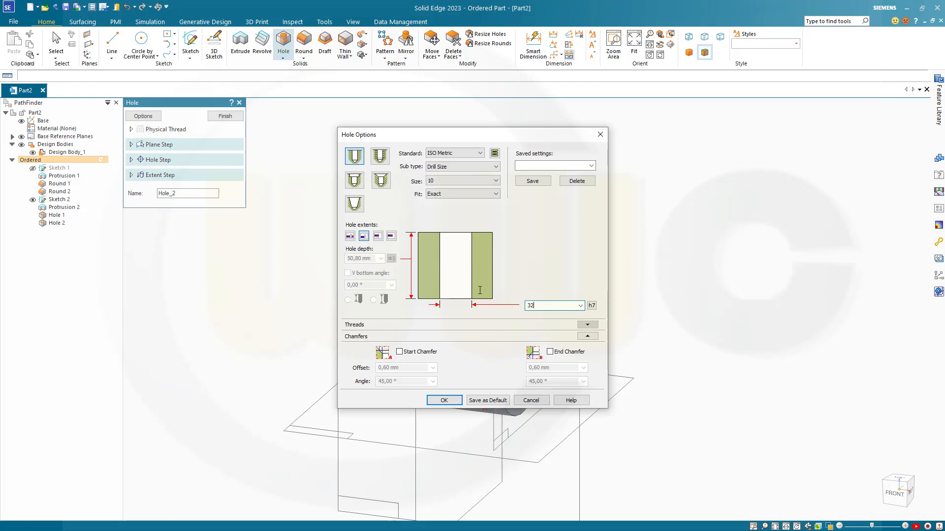
text(2)
click(444, 400)
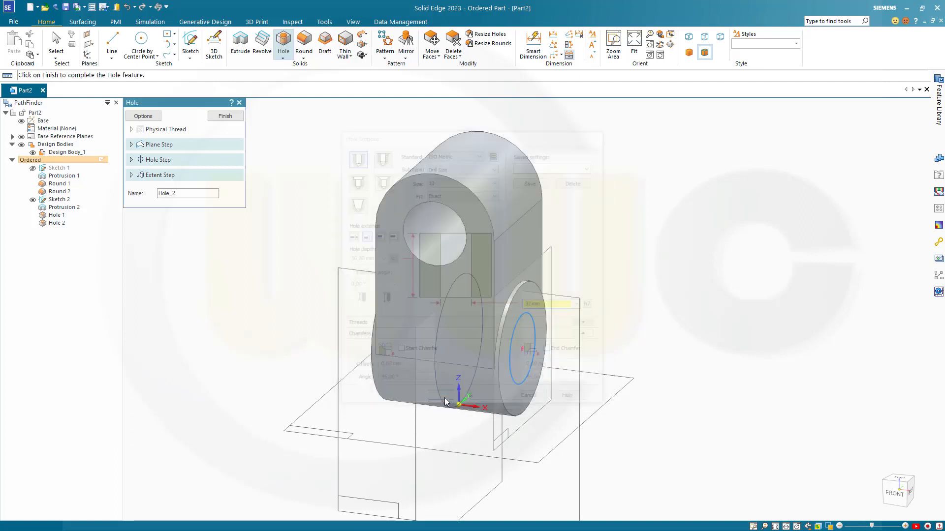
click(225, 116)
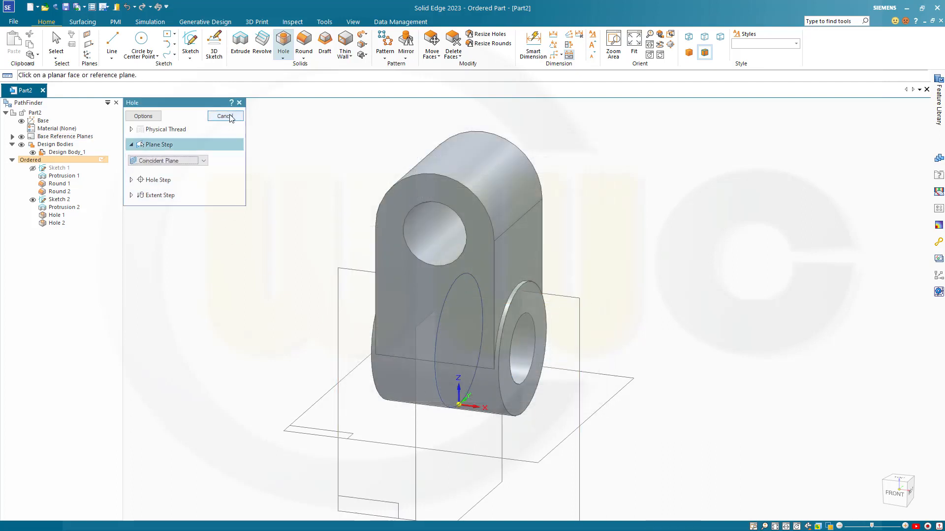
click(231, 117)
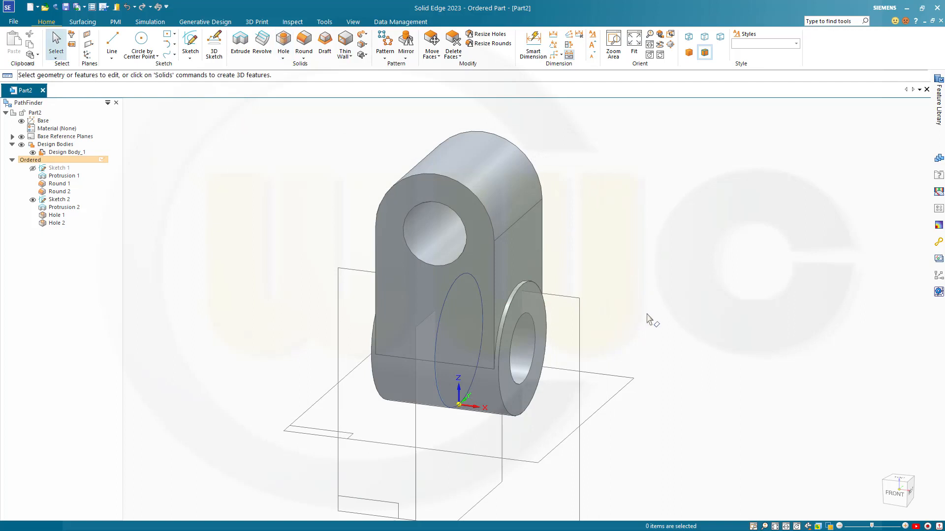
Hide Sketch 2, the circle sketch of the lower cylinder
click(33, 200)
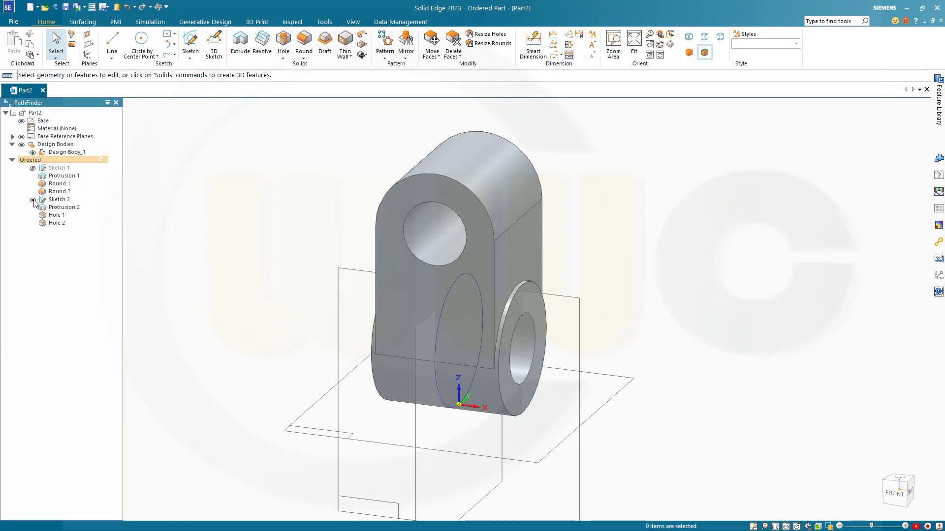
middle_drag(633, 311, 325, 320)
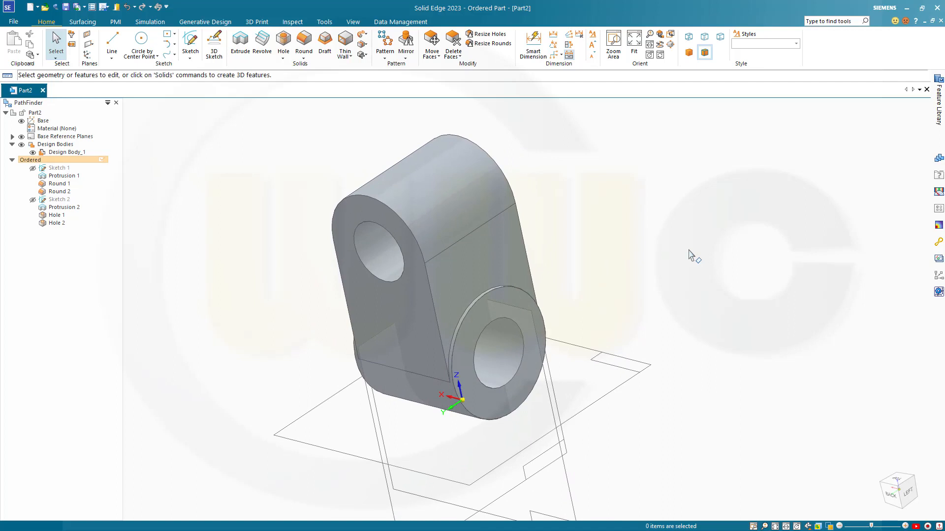